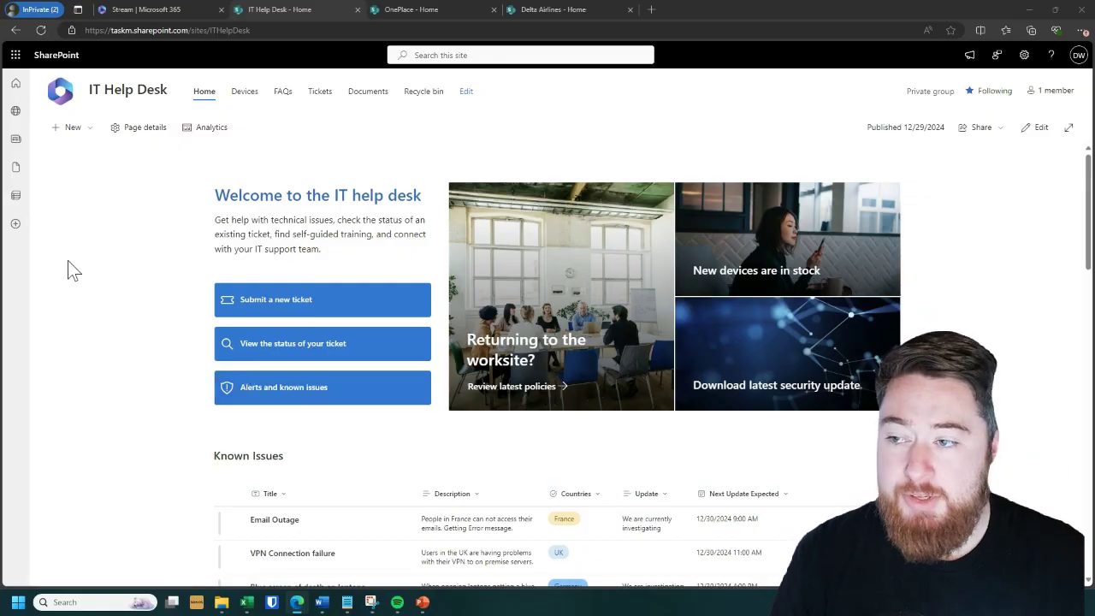
# Look over the IT Help Desk home page and open the site's Documents library.
pyautogui.scroll(-3, 68, 262)
pyautogui.scroll(-3, 68, 262)
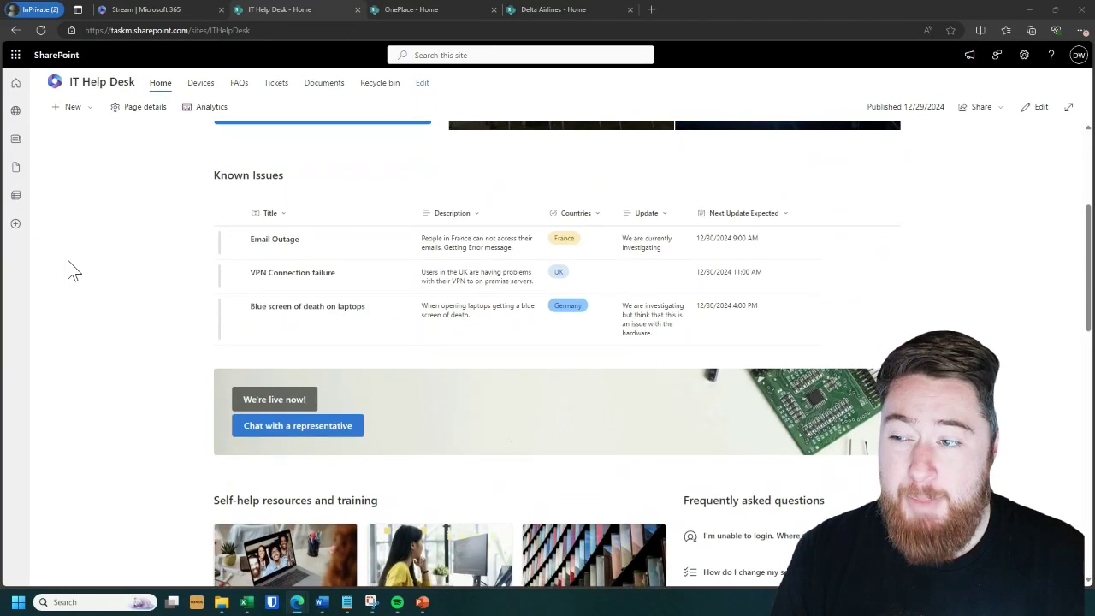
pyautogui.scroll(2, 69, 270)
pyautogui.scroll(3, 68, 271)
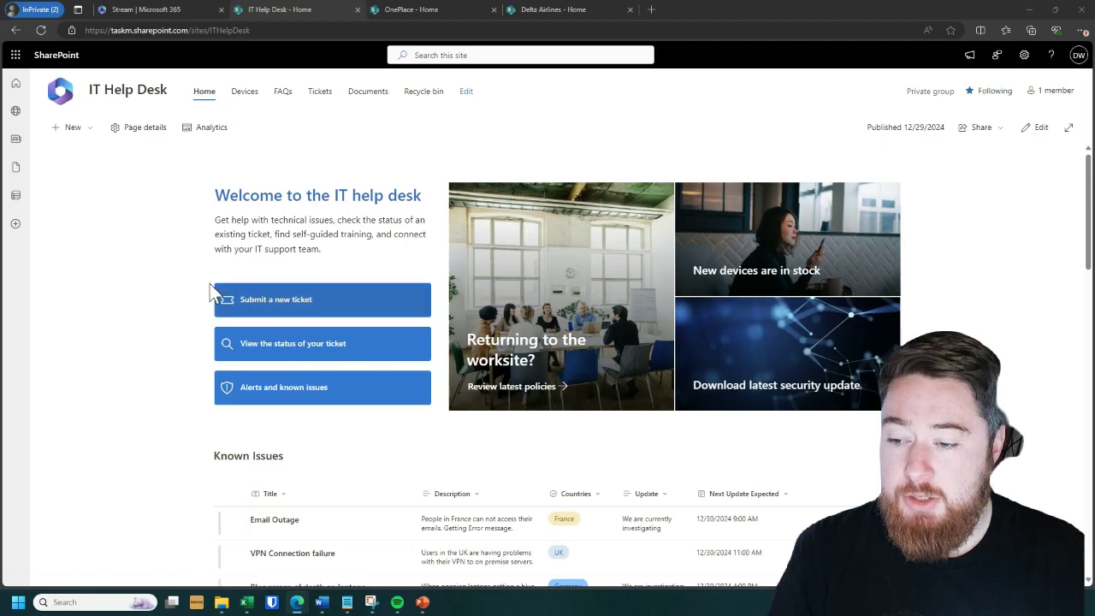
pyautogui.click(375, 96)
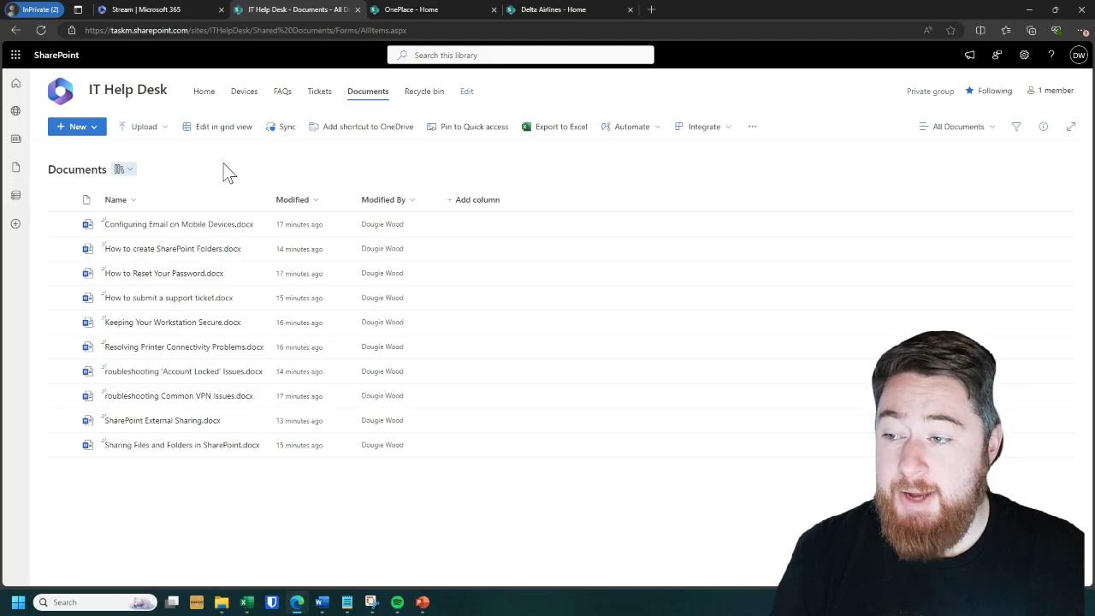
# Review the library's options for creating new items and uploading files.
pyautogui.click(89, 133)
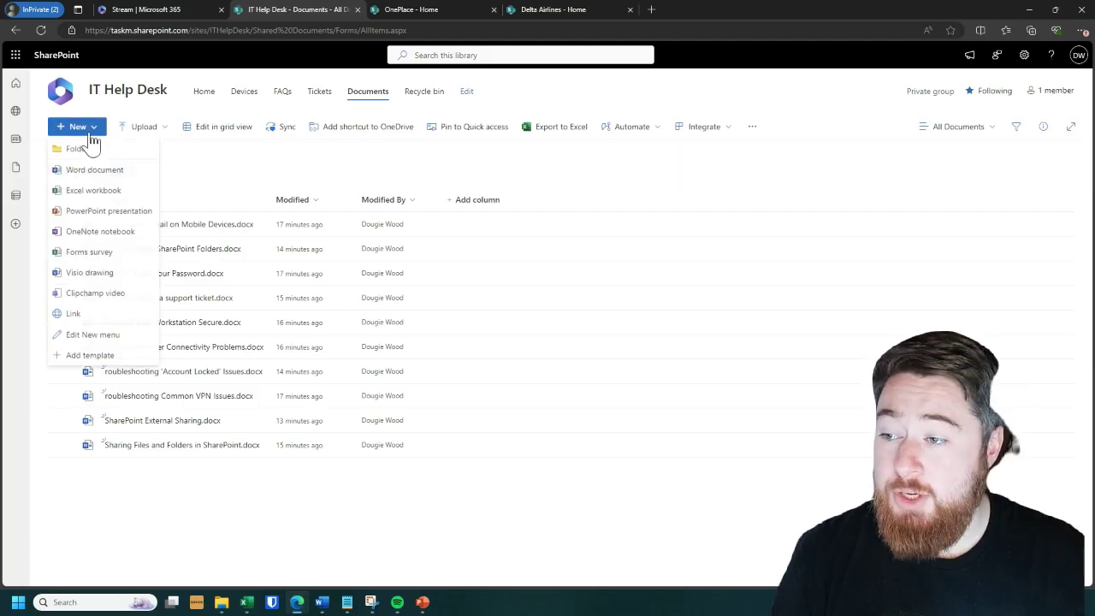
pyautogui.click(150, 130)
pyautogui.click(270, 167)
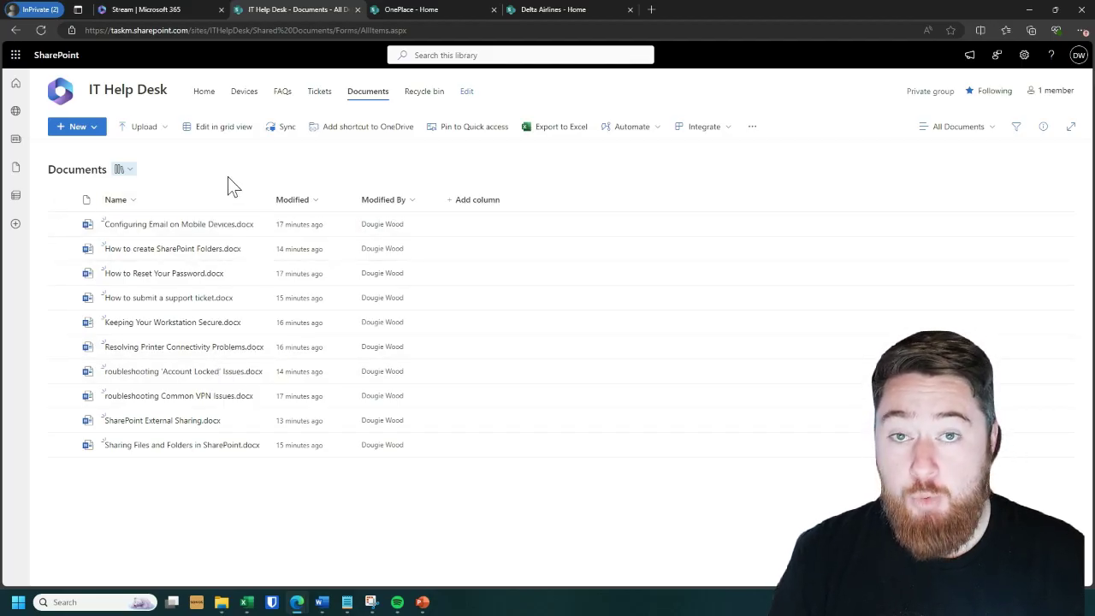
# Select Configuring Email on Mobile Devices.docx and review the permission levels offered when sharing it.
pyautogui.click(61, 225)
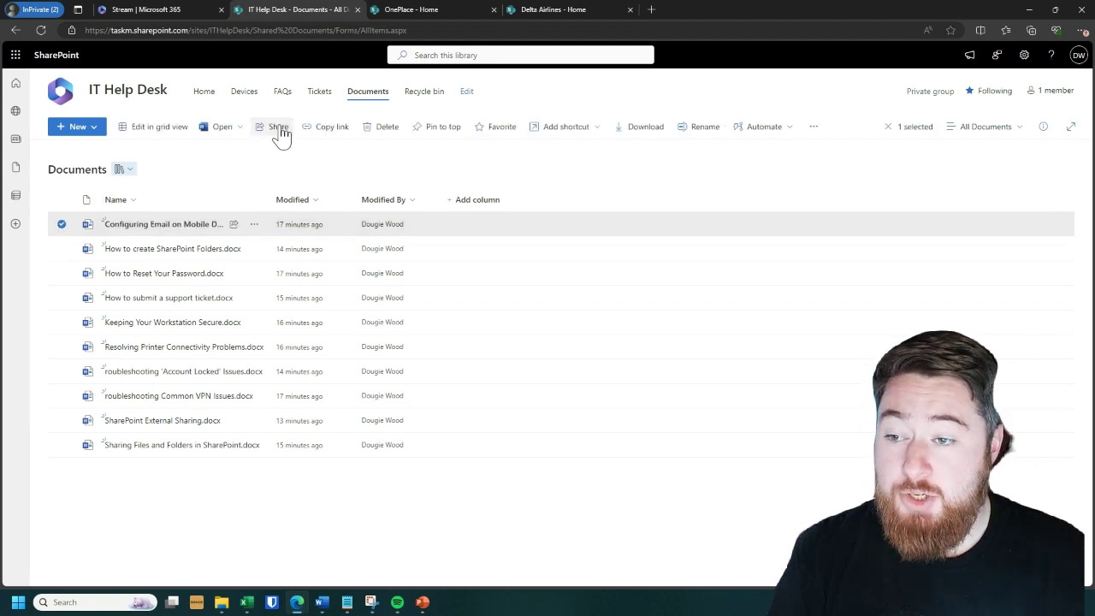
pyautogui.click(278, 128)
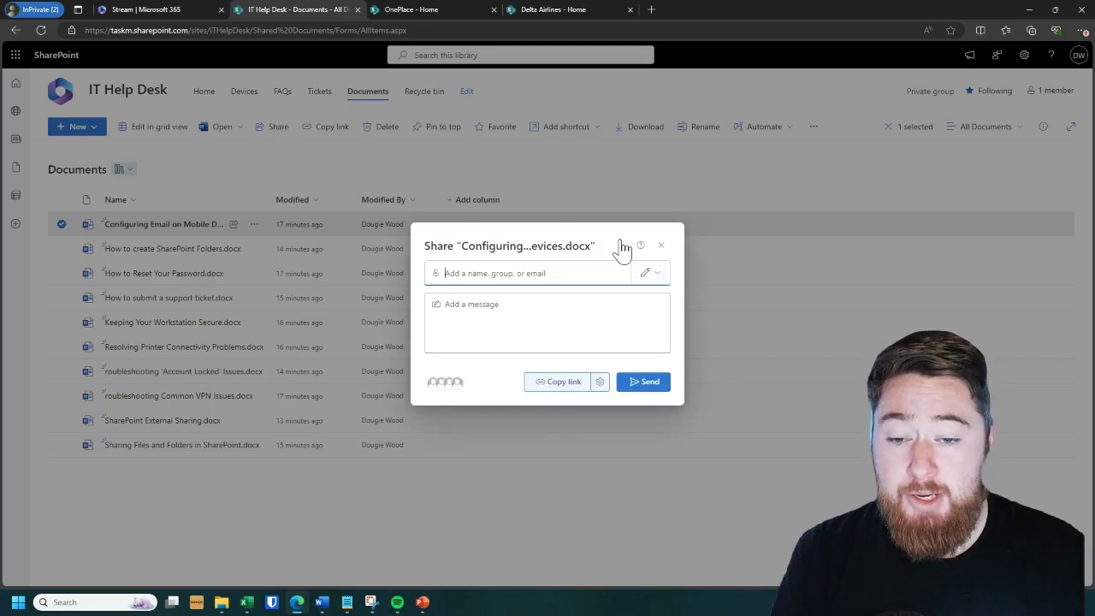
pyautogui.click(655, 274)
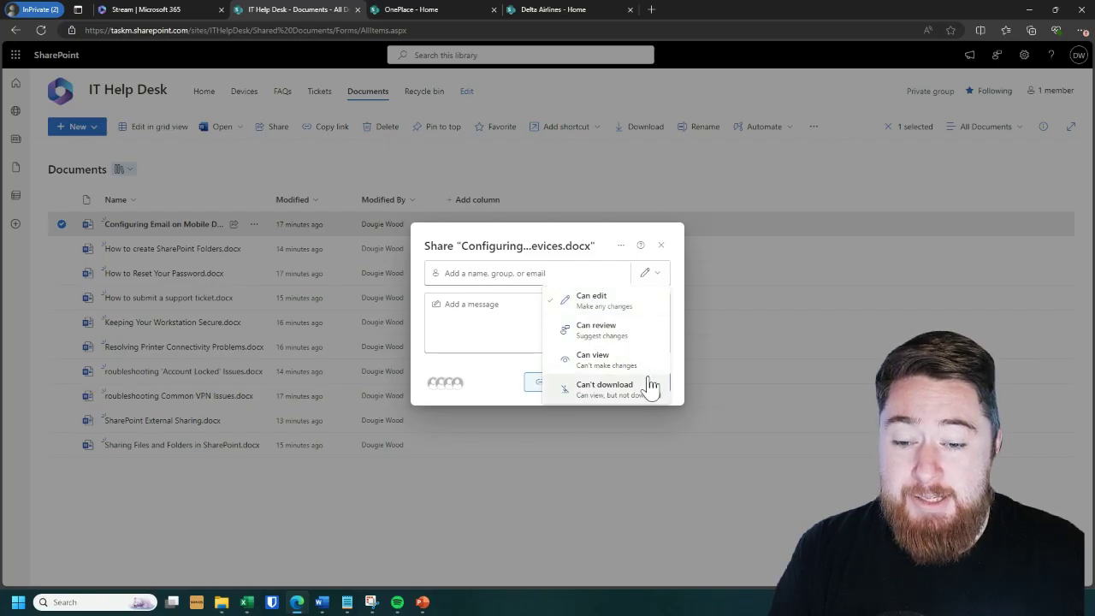
pyautogui.click(669, 279)
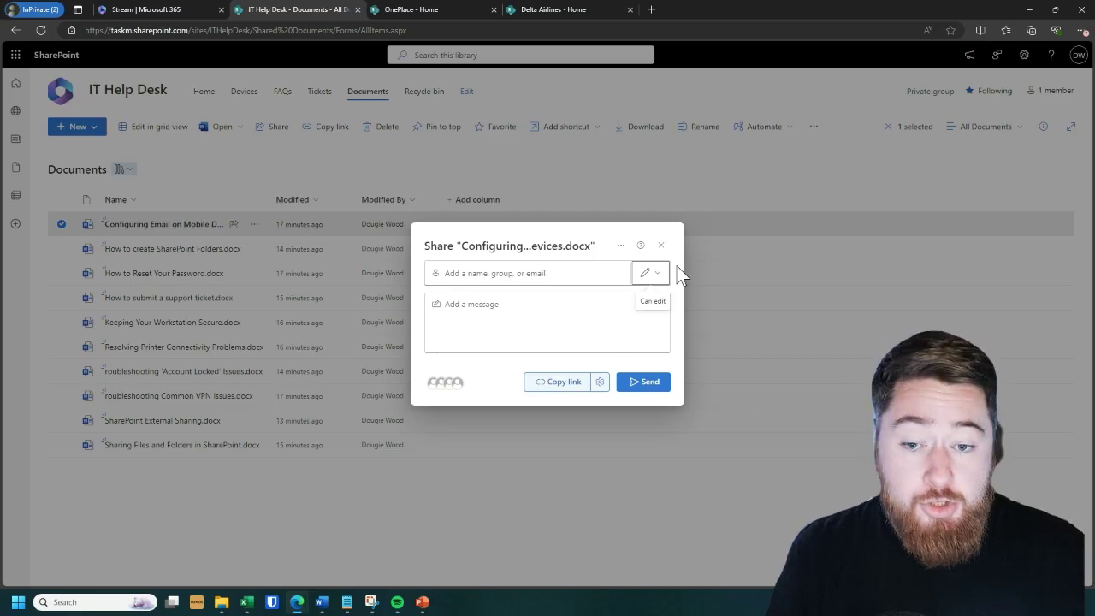
pyautogui.click(658, 245)
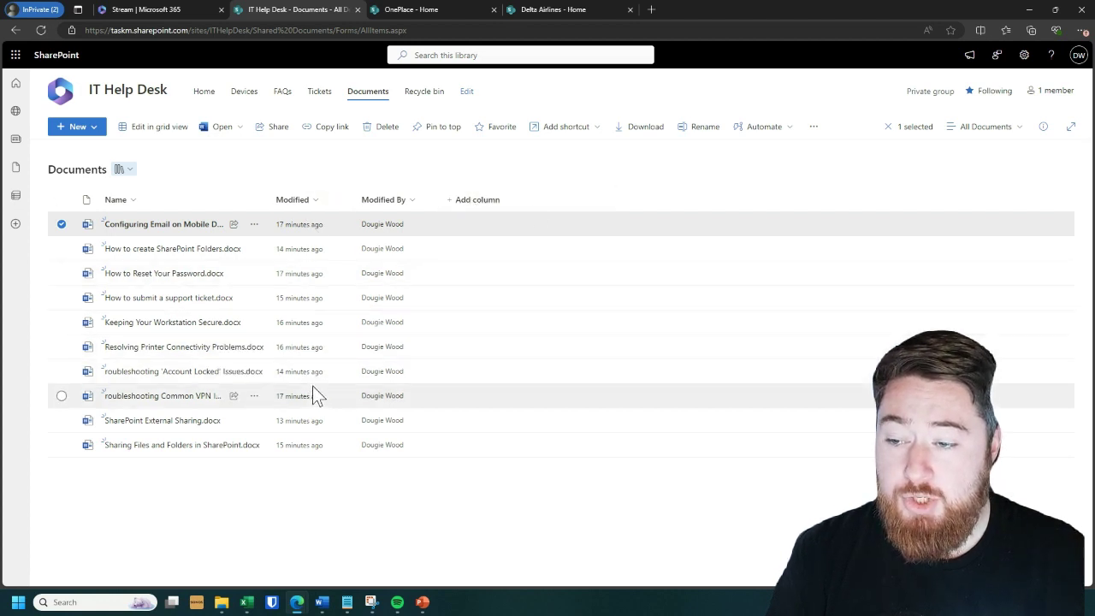
# Review the available column types and begin a new Choice column named Topic in the Documents library.
pyautogui.click(477, 202)
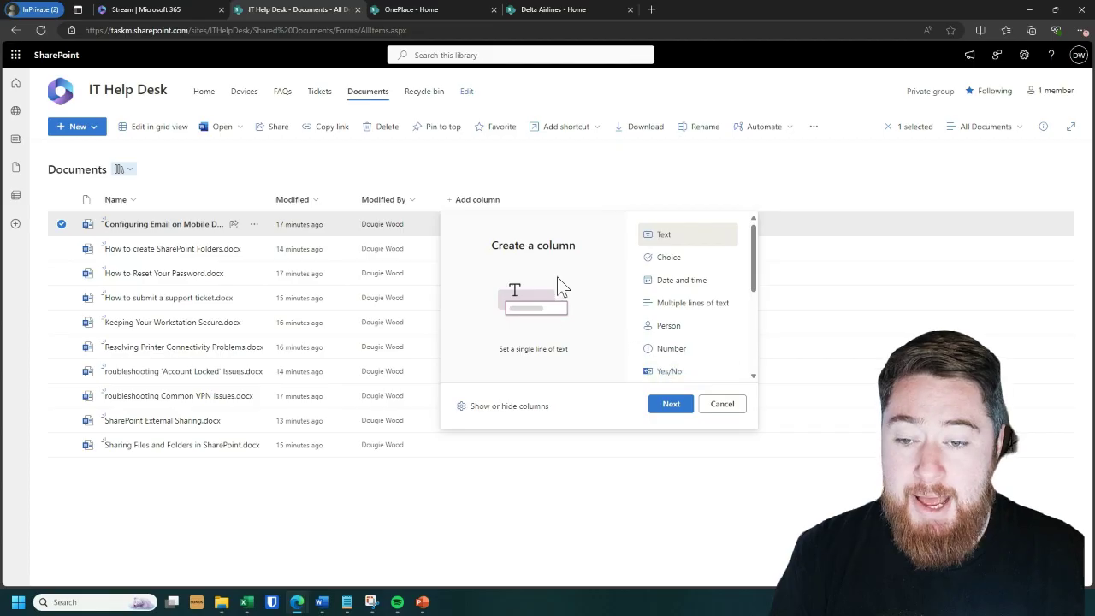
pyautogui.click(668, 258)
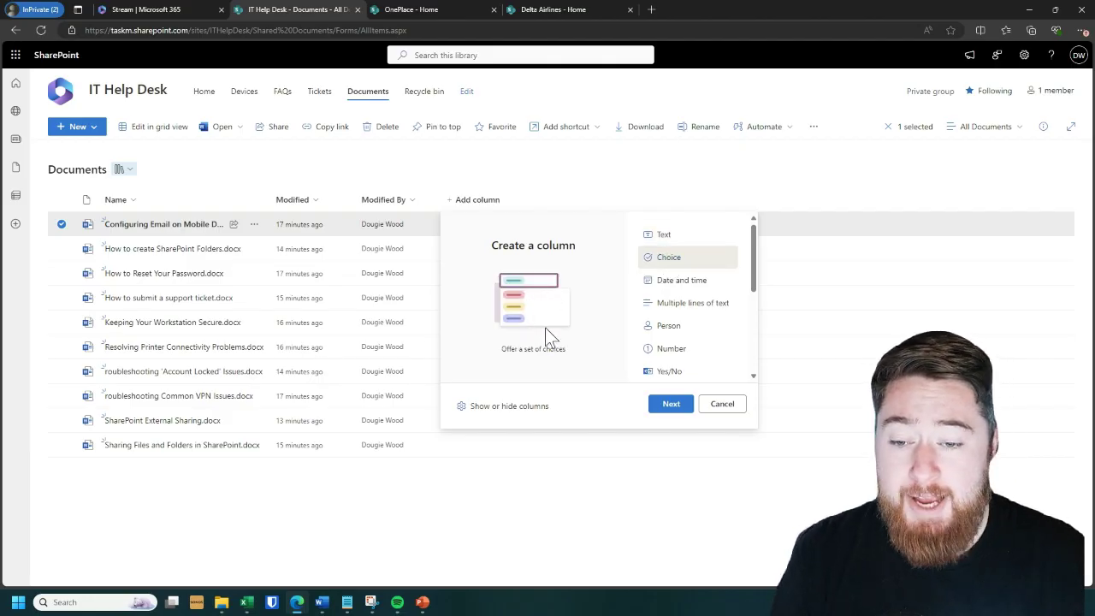
pyautogui.click(677, 279)
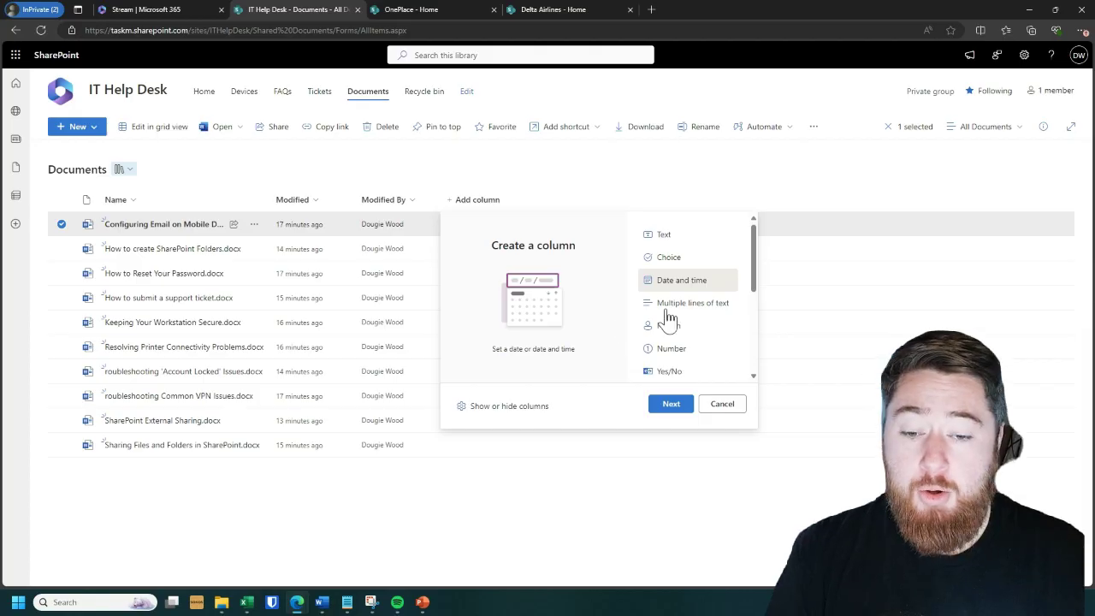
pyautogui.scroll(-1, 672, 323)
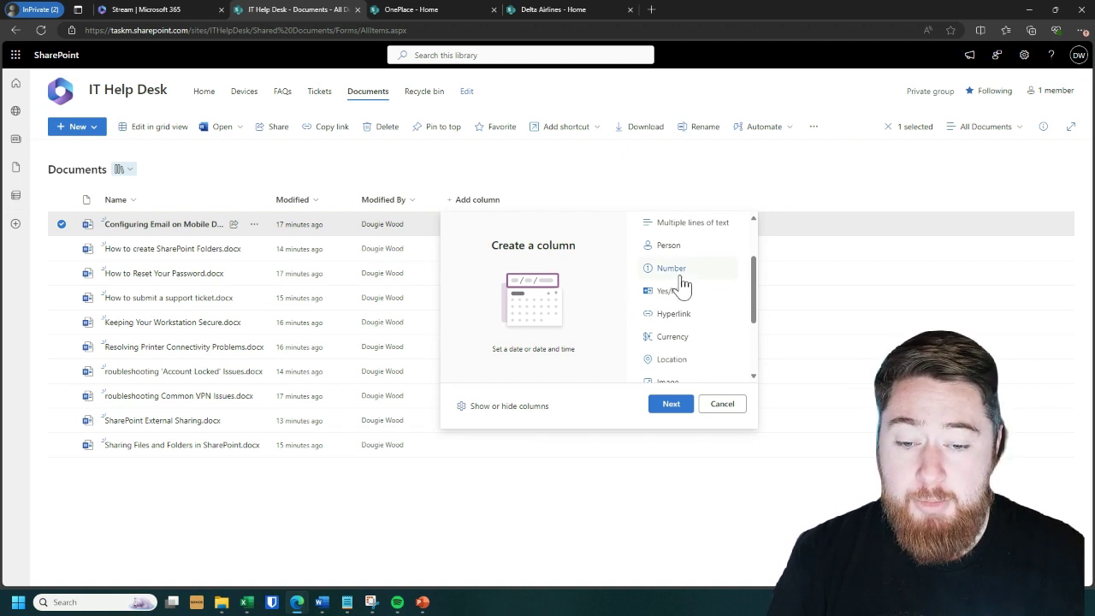
pyautogui.scroll(3, 682, 284)
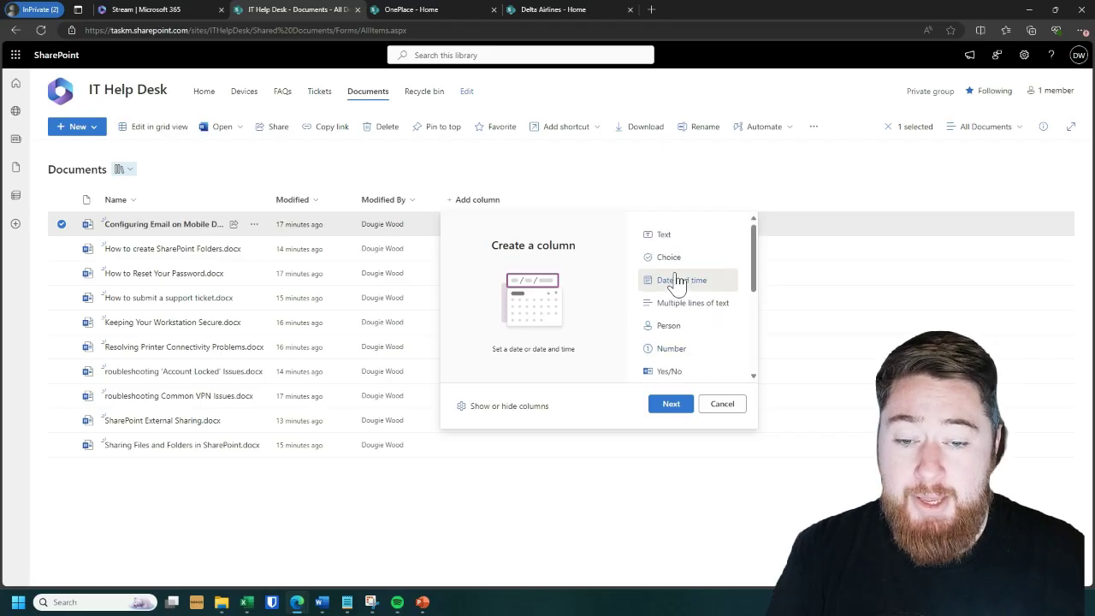
pyautogui.click(677, 409)
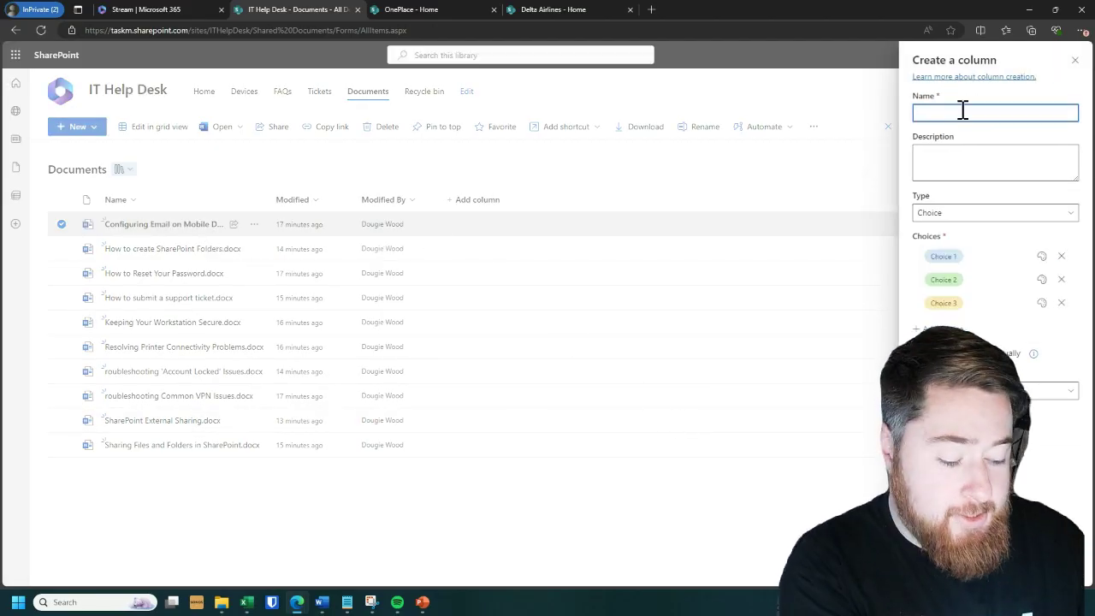
pyautogui.write('To')
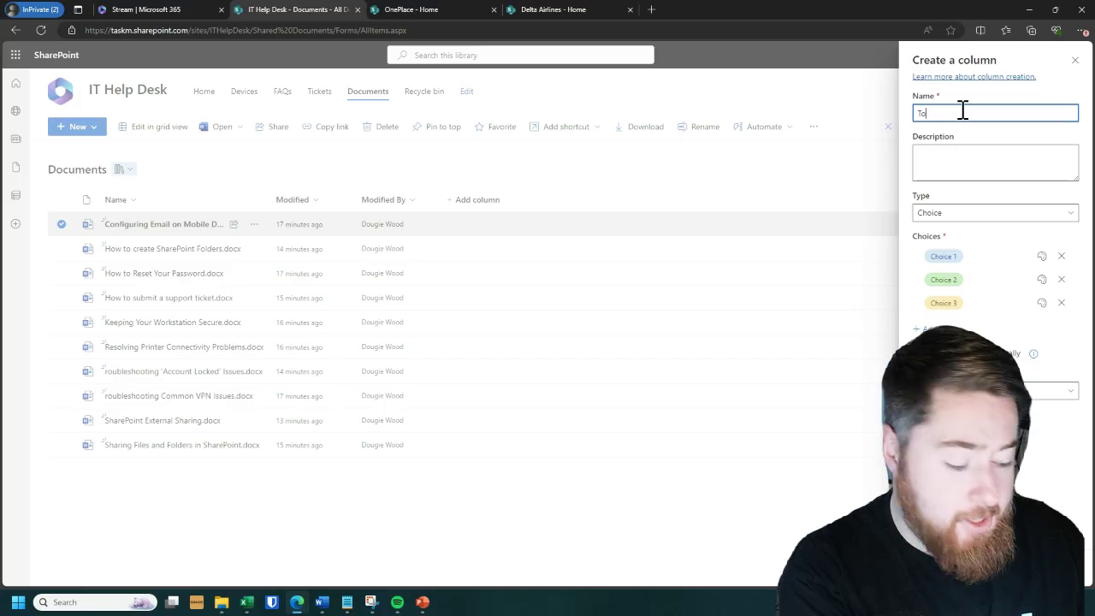
pyautogui.write('pic')
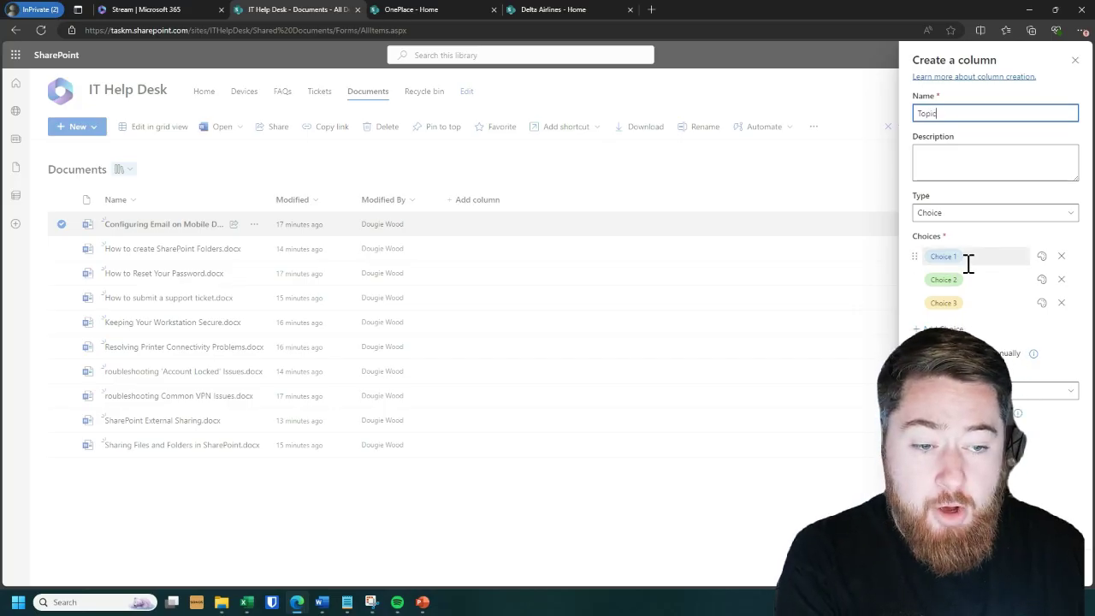
# Define the Topic column's choices as SharePoint, Password and VPN, and save the column.
pyautogui.click(968, 260)
pyautogui.write('SharePoint')
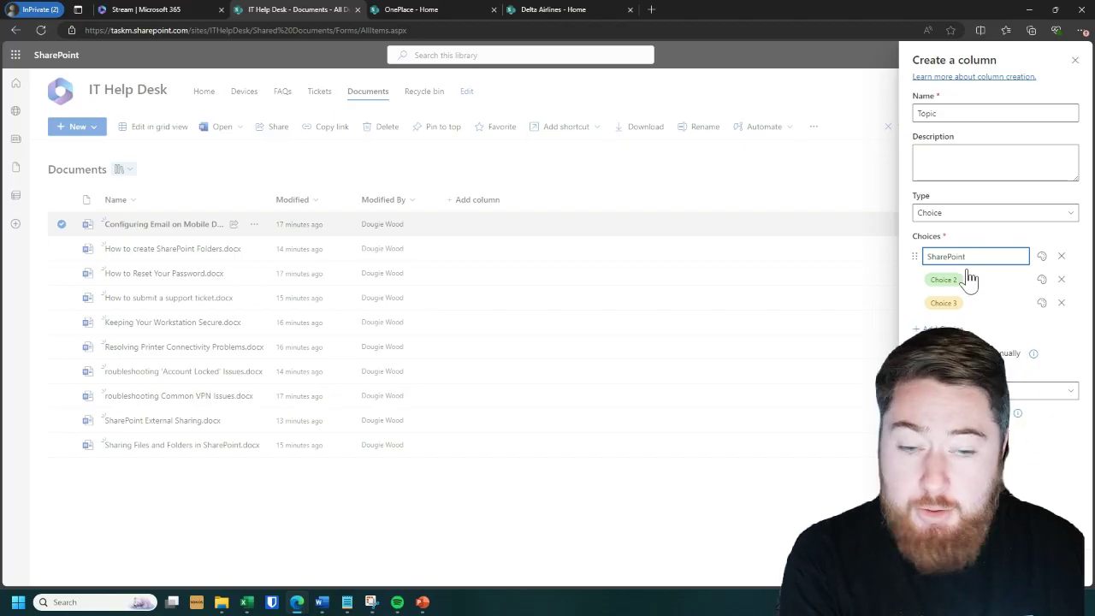
pyautogui.click(977, 279)
pyautogui.write('Password')
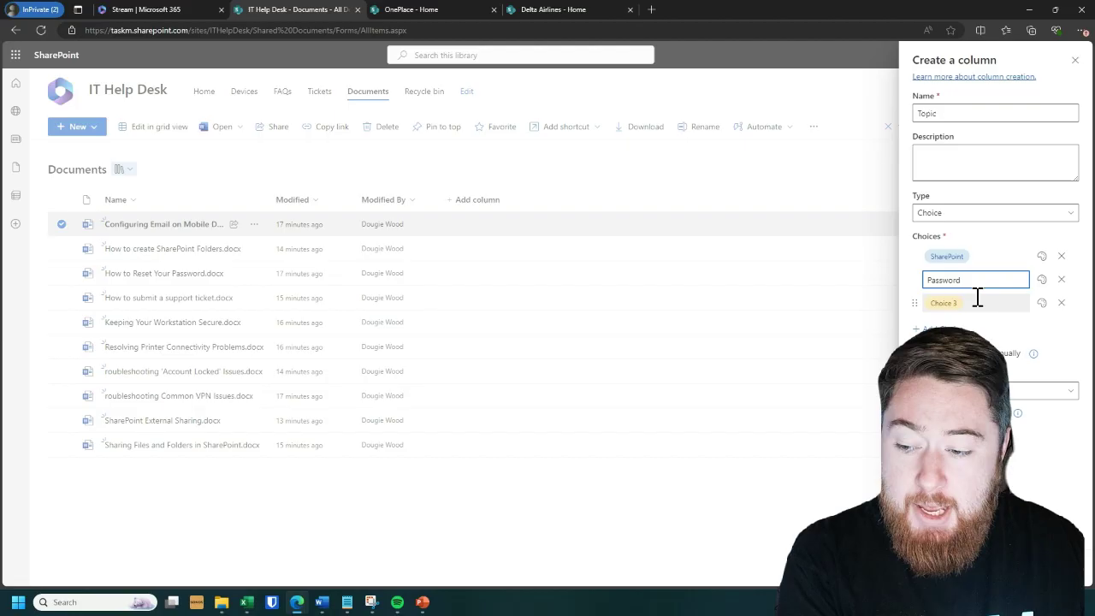
pyautogui.click(978, 297)
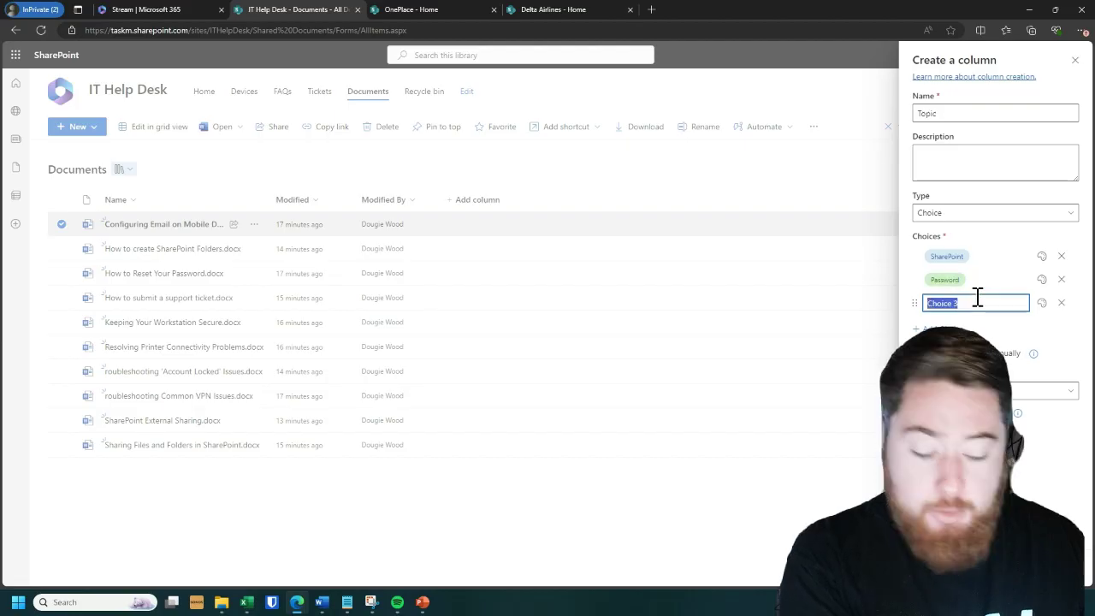
pyautogui.write('VPN')
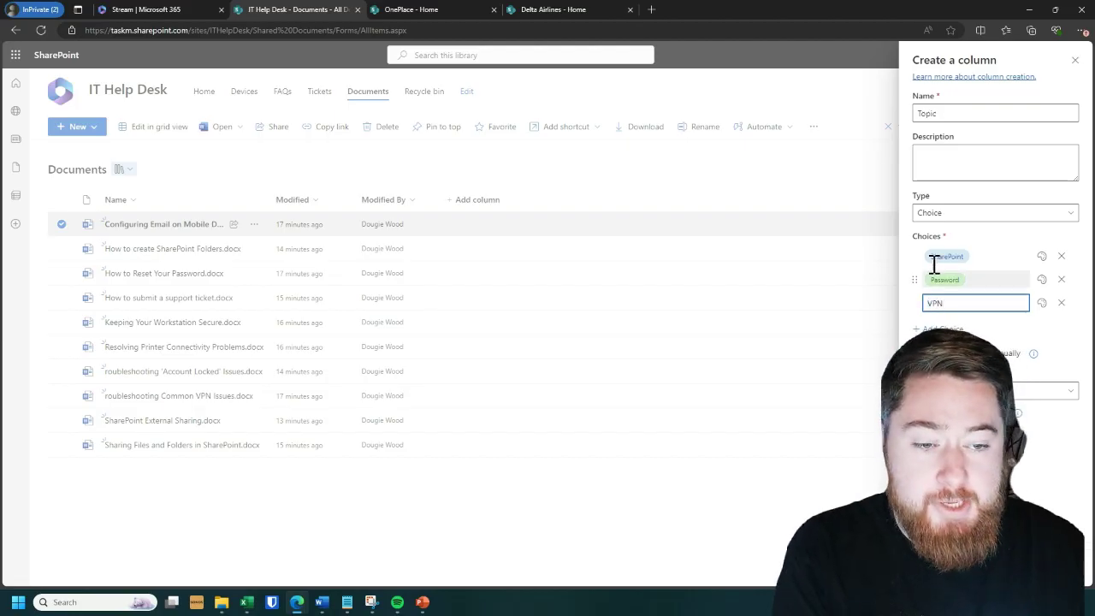
pyautogui.click(905, 268)
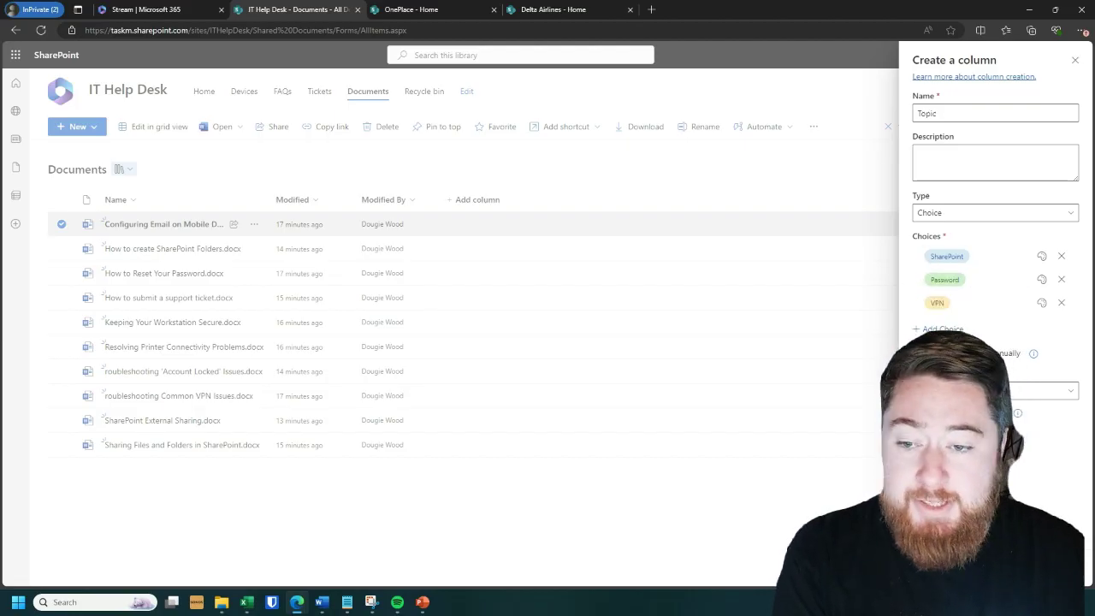
pyautogui.click(934, 565)
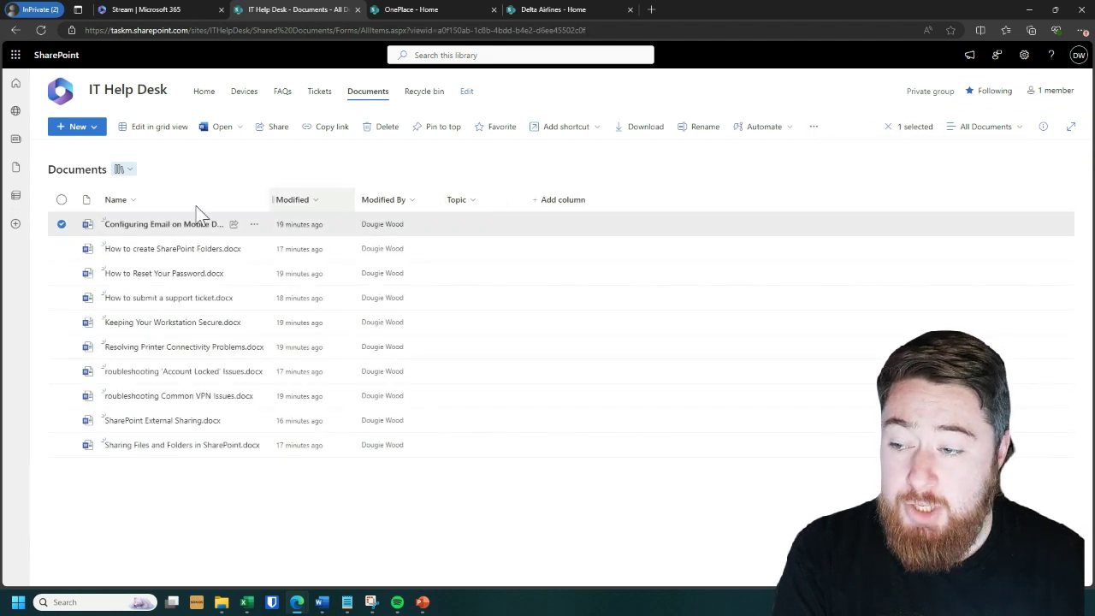
# In grid view, set Topic to SharePoint for How to create SharePoint Folders.docx and to Password for How to Reset Your Password.docx.
pyautogui.click(162, 128)
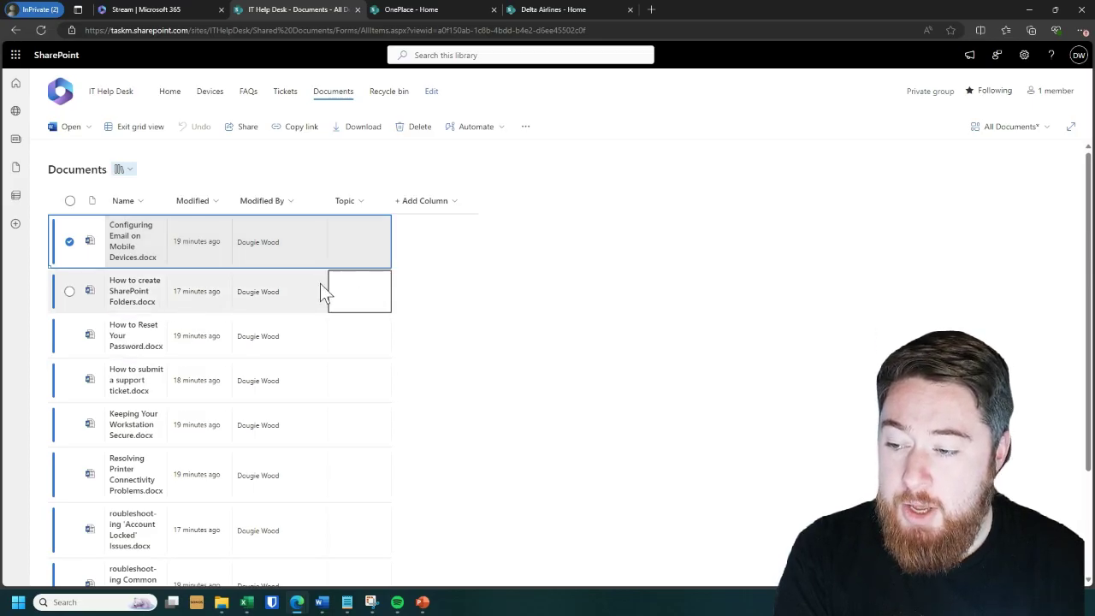
pyautogui.click(382, 296)
pyautogui.click(361, 292)
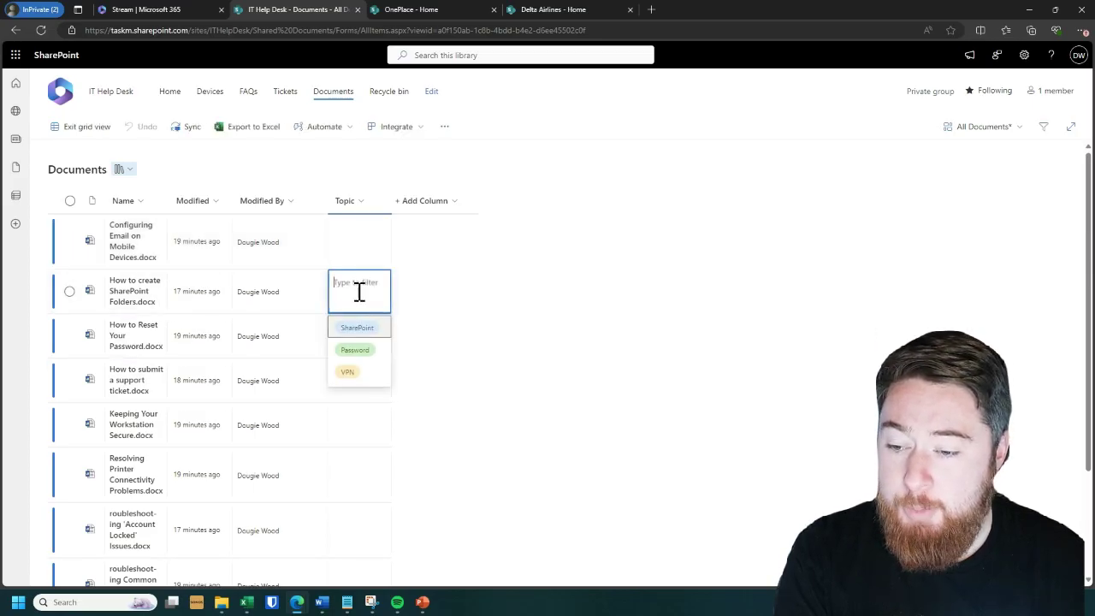
pyautogui.click(358, 329)
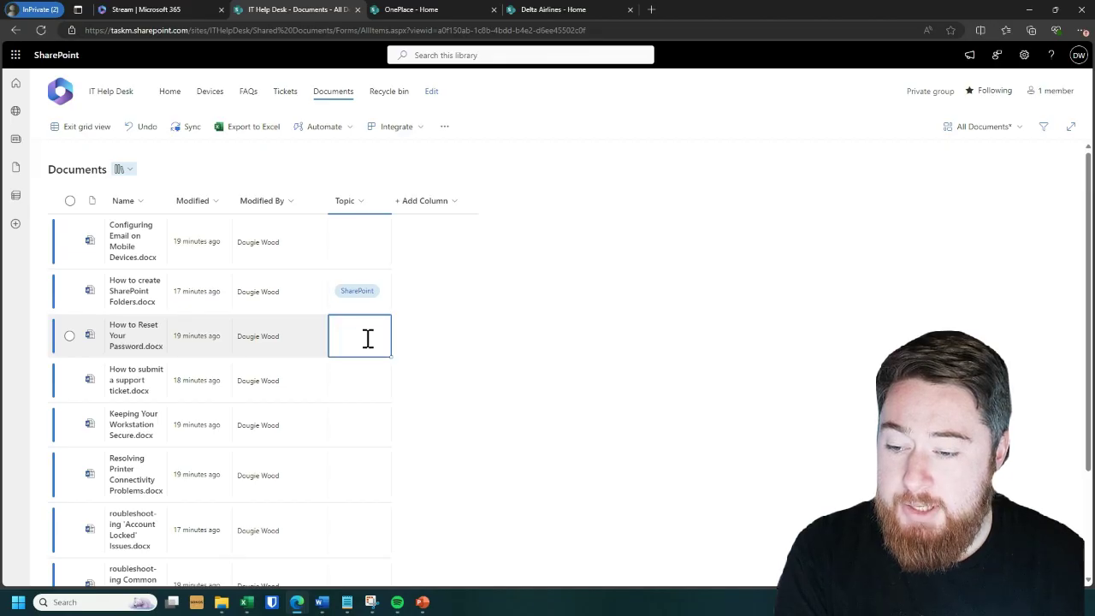
pyautogui.click(367, 340)
pyautogui.click(363, 398)
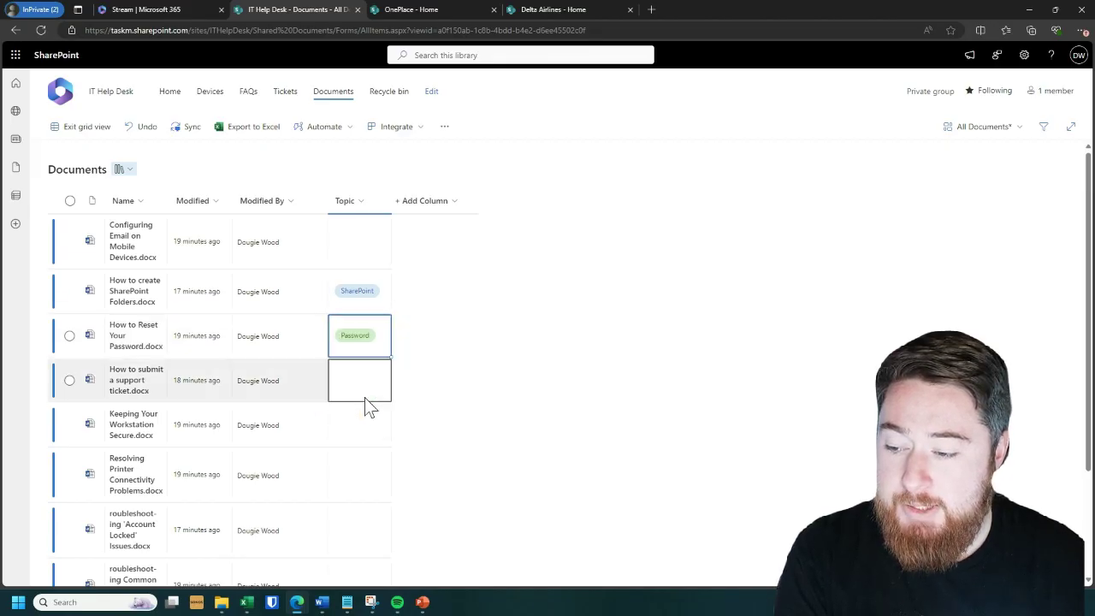
# Set the Topic of roubleshooting Common VPN Issues.docx to VPN.
pyautogui.scroll(-2, 368, 405)
pyautogui.scroll(-1, 369, 407)
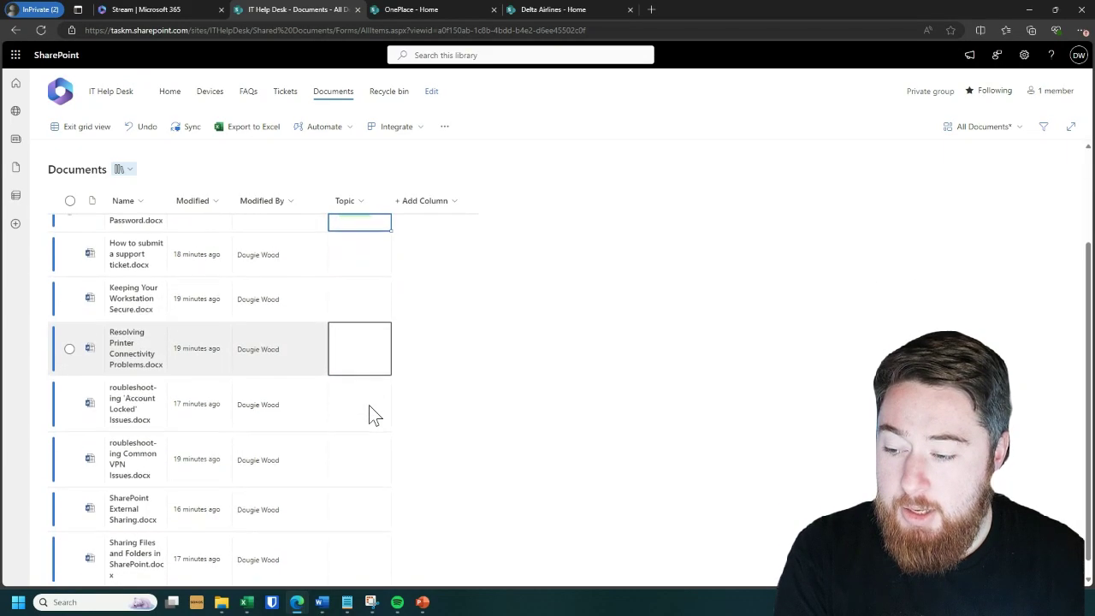
pyautogui.click(369, 432)
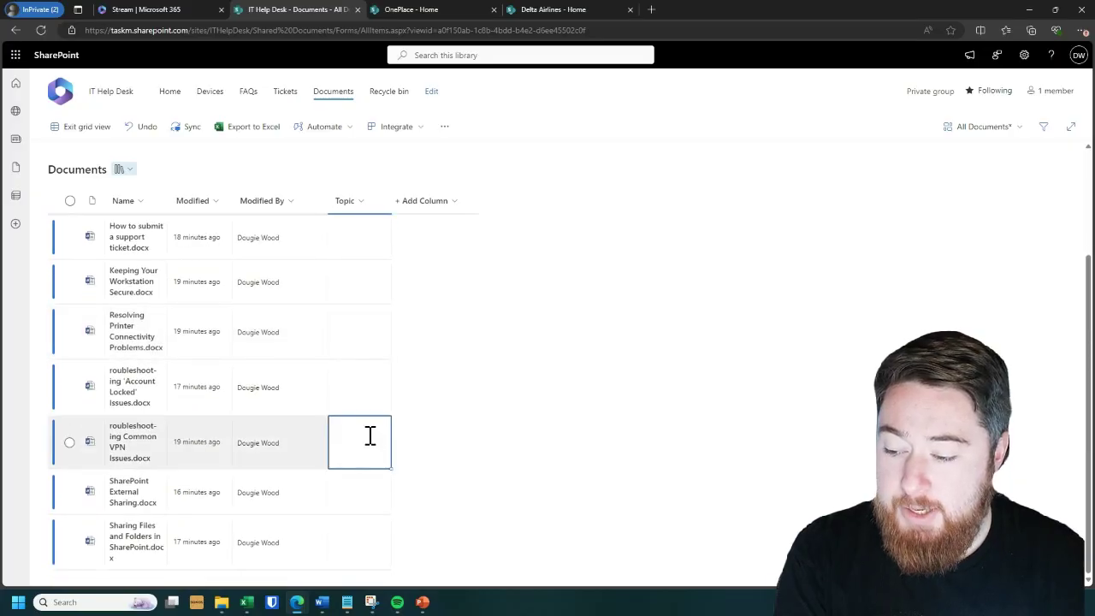
pyautogui.click(370, 438)
pyautogui.click(355, 524)
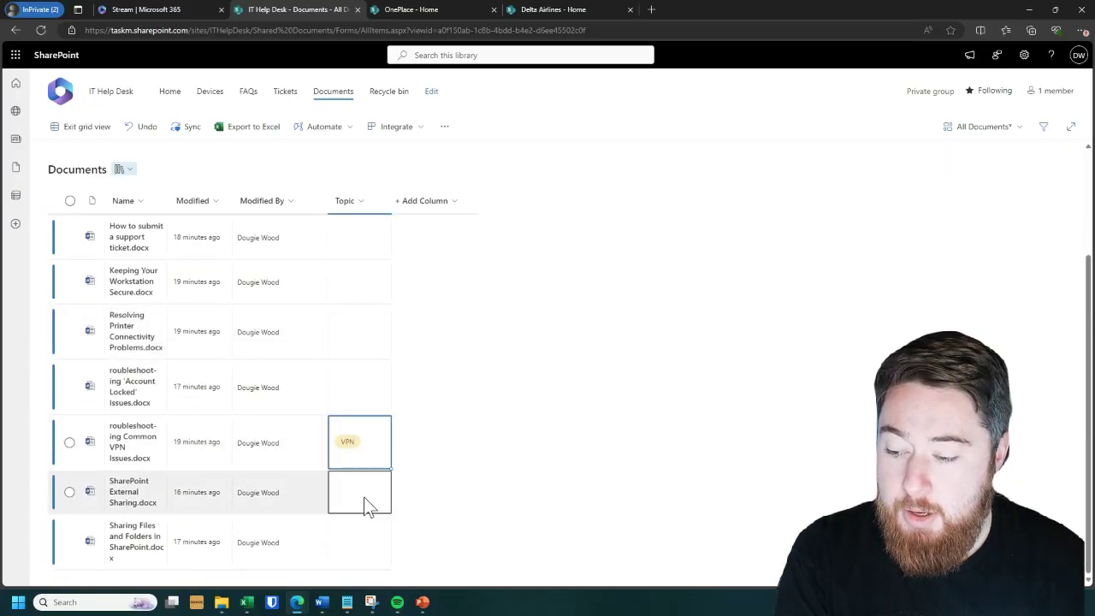
# Set Topic to SharePoint for SharePoint External Sharing.docx and Sharing Files and Folders in SharePoint.docx, and exit grid view.
pyautogui.click(367, 494)
pyautogui.click(368, 493)
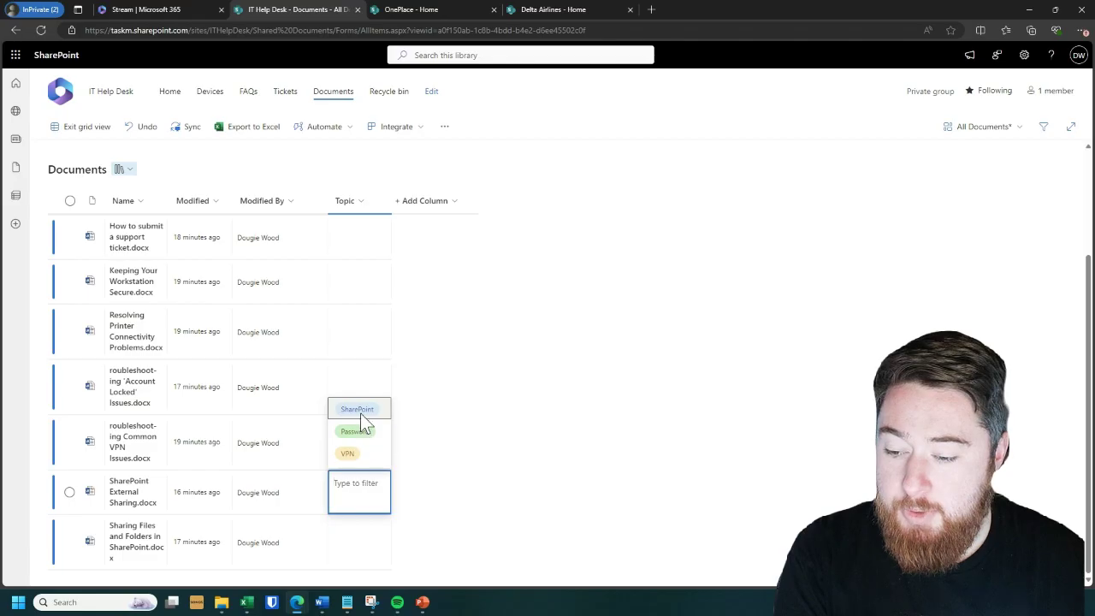
pyautogui.click(363, 417)
pyautogui.click(345, 541)
pyautogui.click(355, 544)
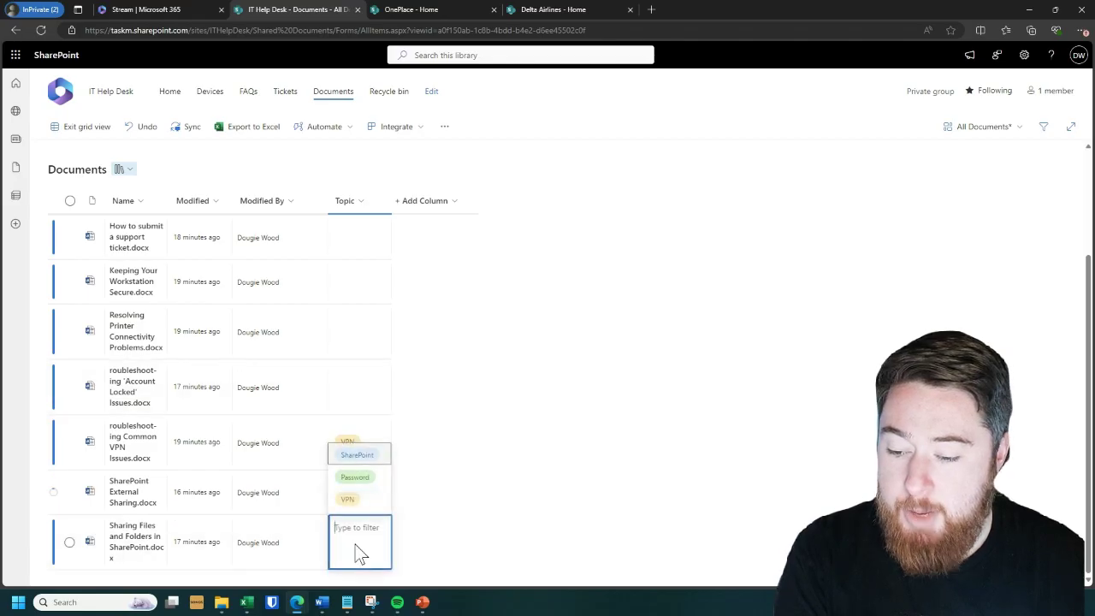
pyautogui.click(366, 463)
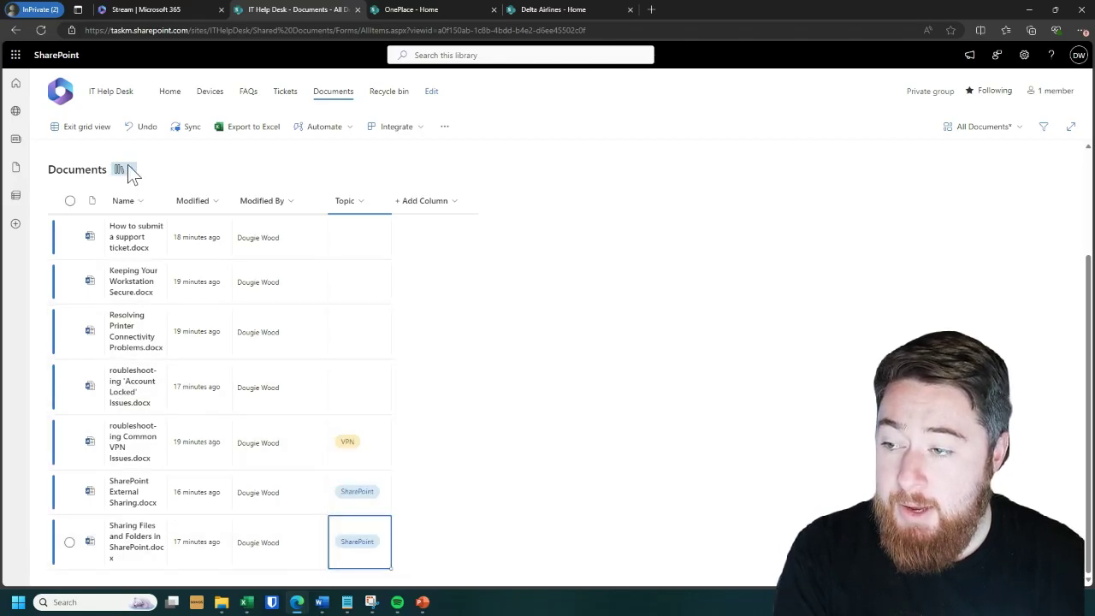
pyautogui.click(86, 127)
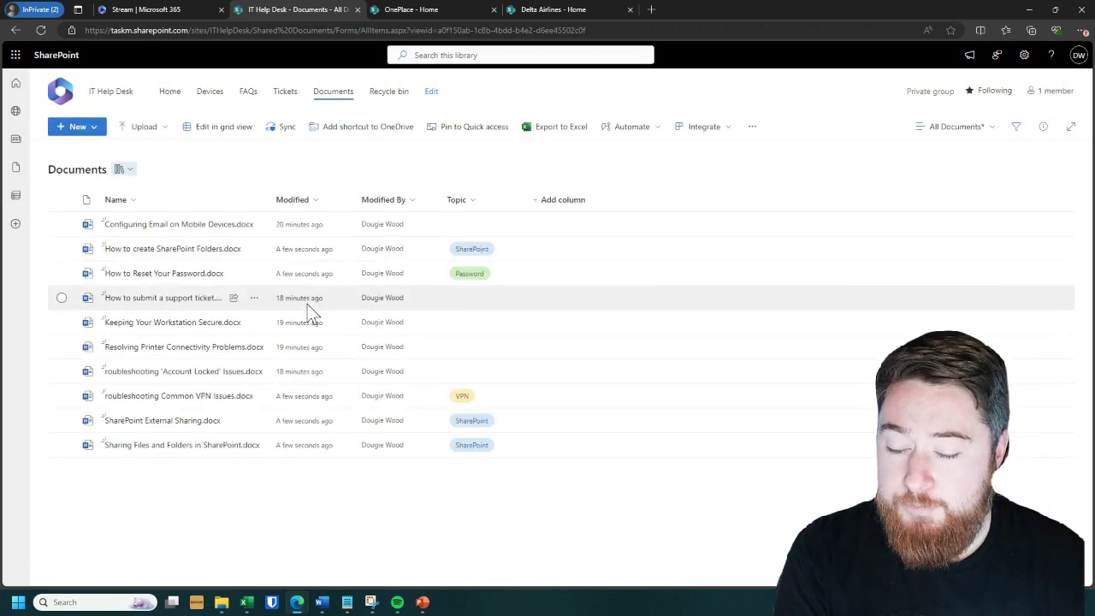
# Sort the documents by Topic from A to Z and filter the library to the SharePoint topic.
pyautogui.click(474, 201)
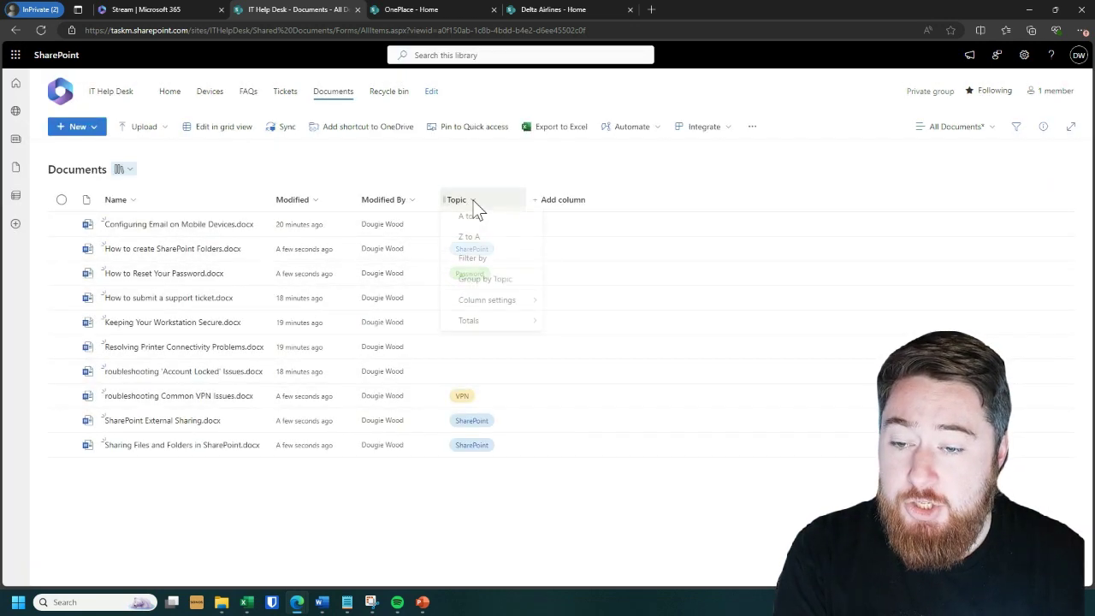
pyautogui.click(479, 225)
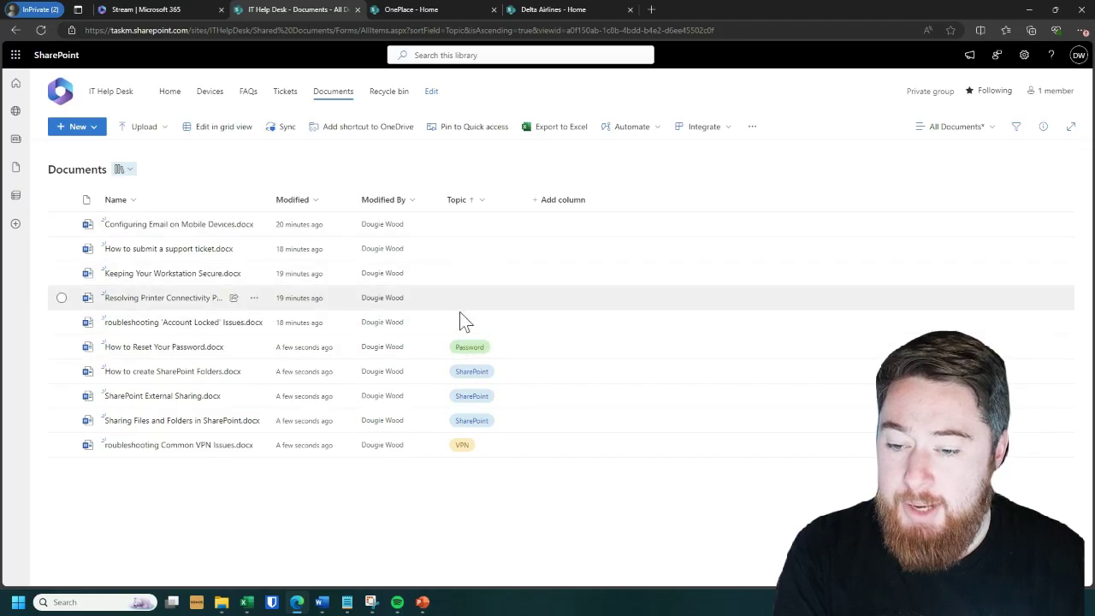
pyautogui.click(482, 199)
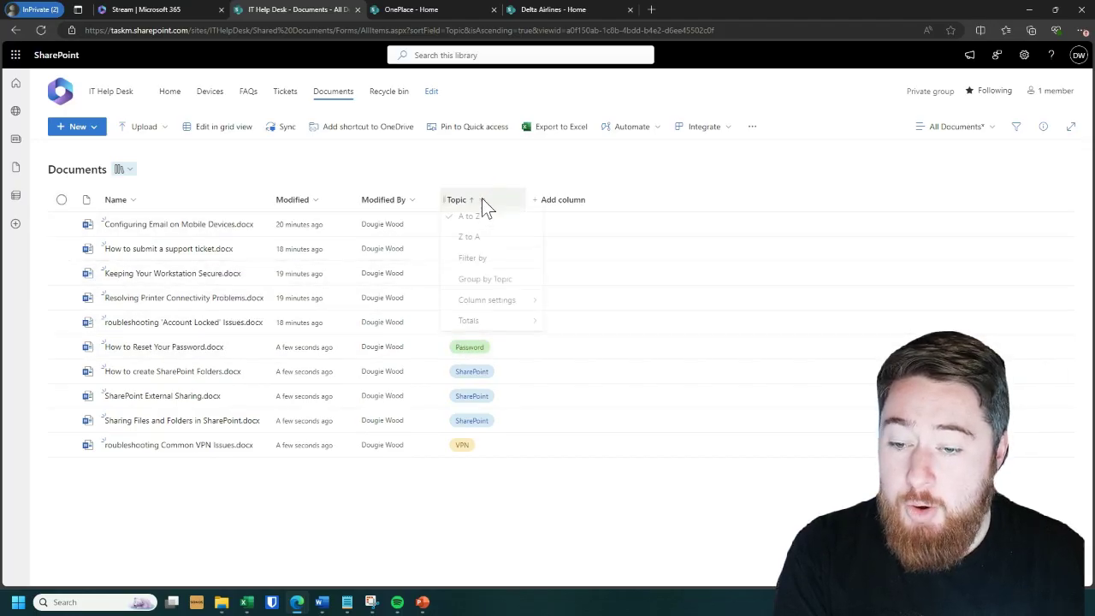
pyautogui.click(486, 269)
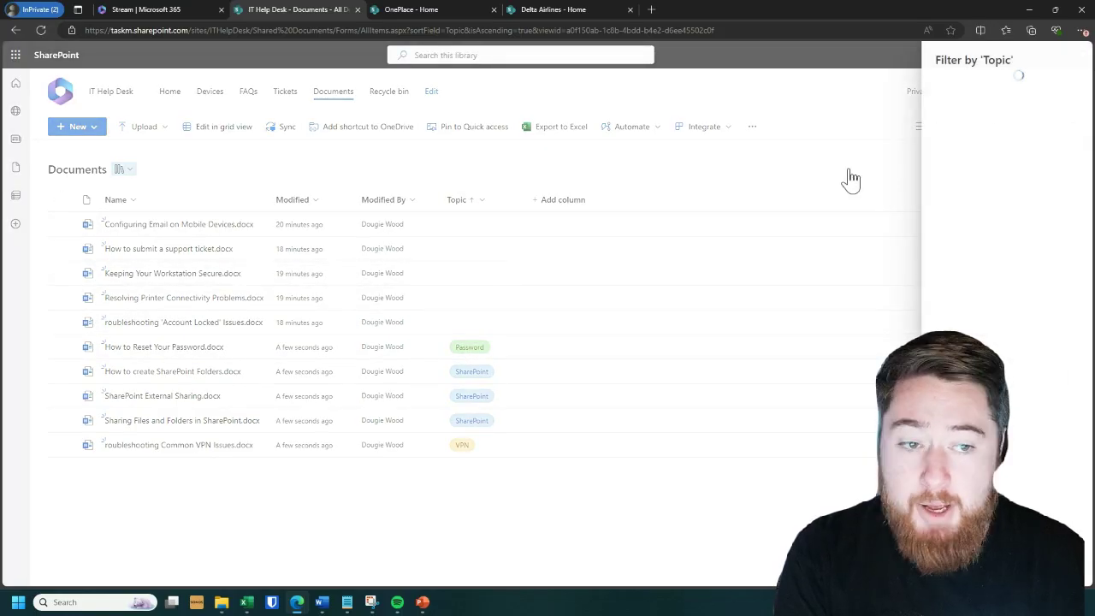
pyautogui.click(950, 115)
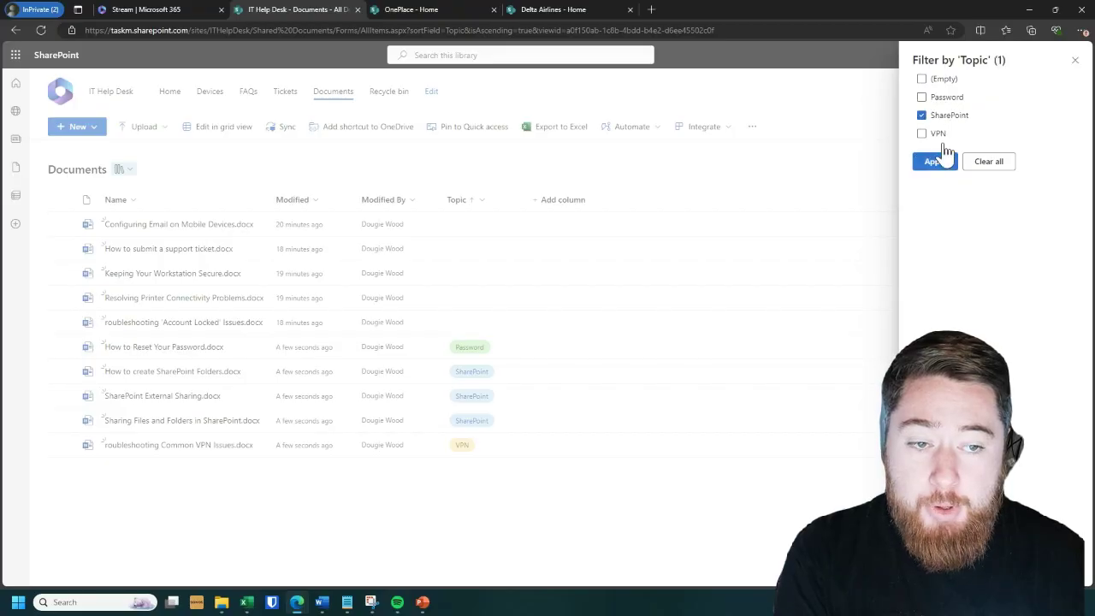
pyautogui.click(945, 164)
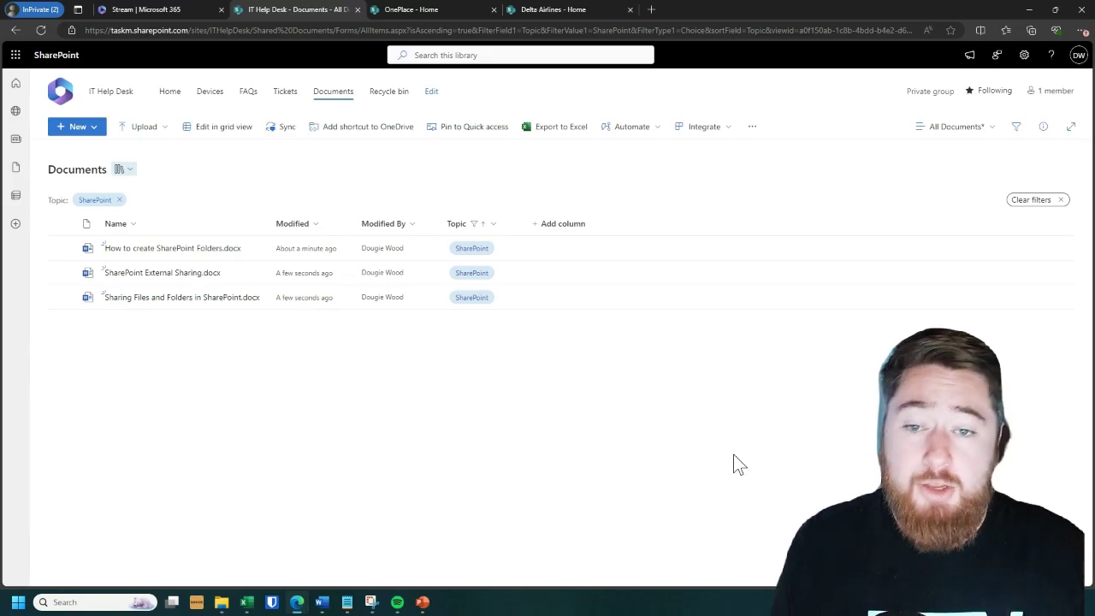
# Look at the rule options available for automating the Documents library.
pyautogui.click(656, 135)
pyautogui.moveTo(666, 154)
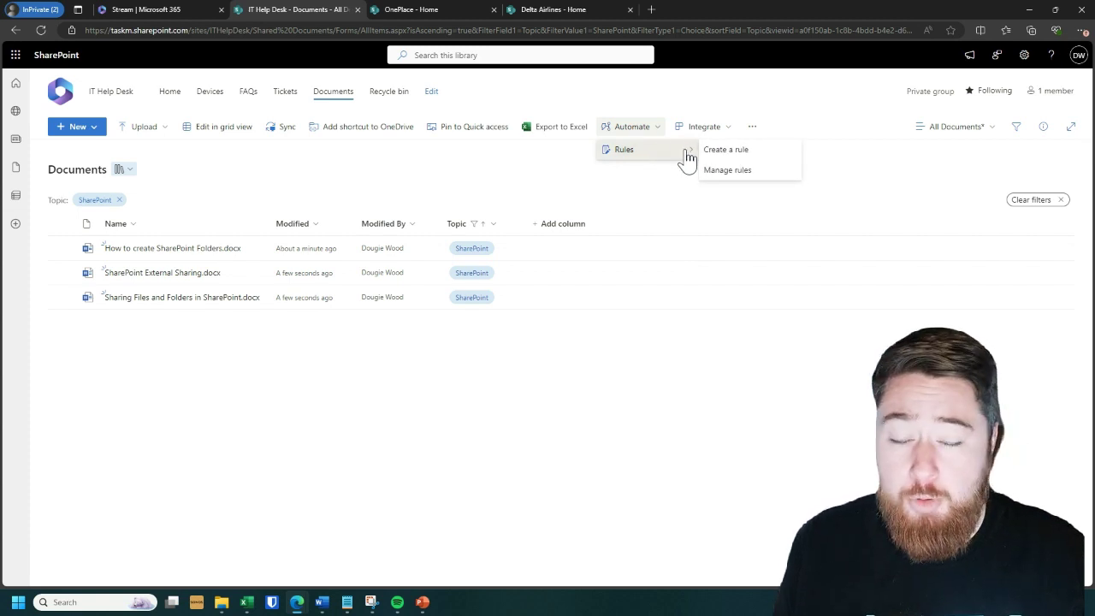
pyautogui.click(682, 176)
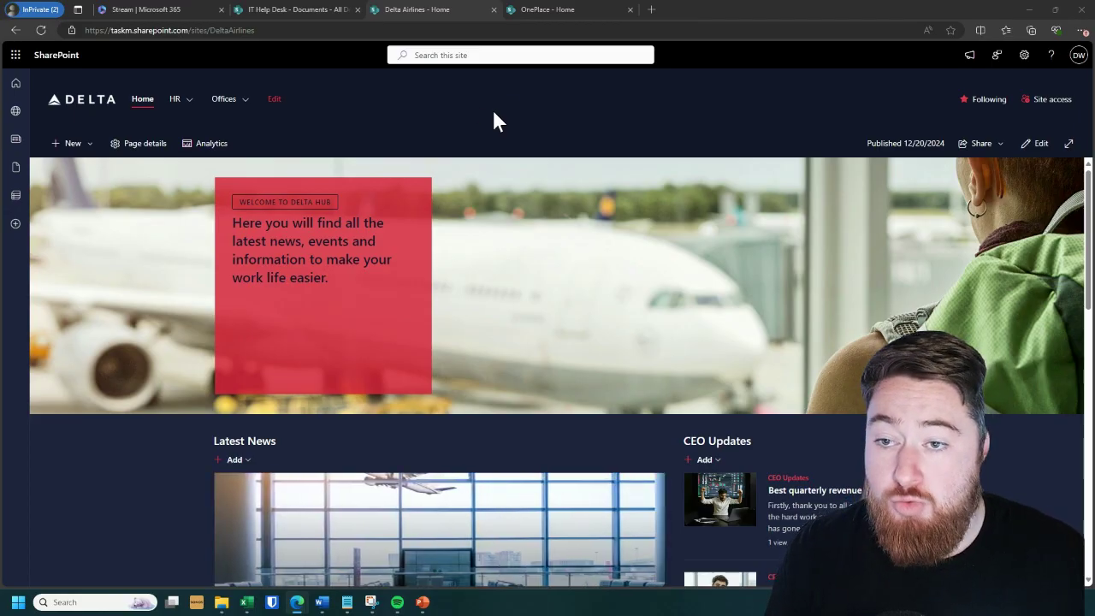
# Examine the Delta Airlines site's search suggestions, HR and Offices navigation and home page sections, comparing it with the IT Help Desk site.
pyautogui.click(468, 55)
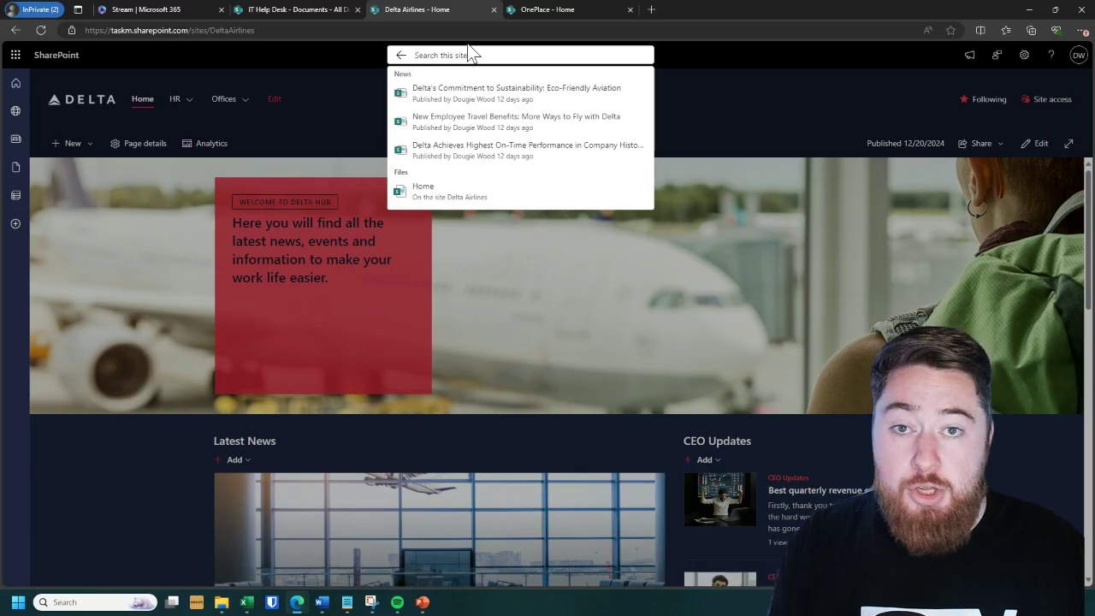
pyautogui.click(347, 86)
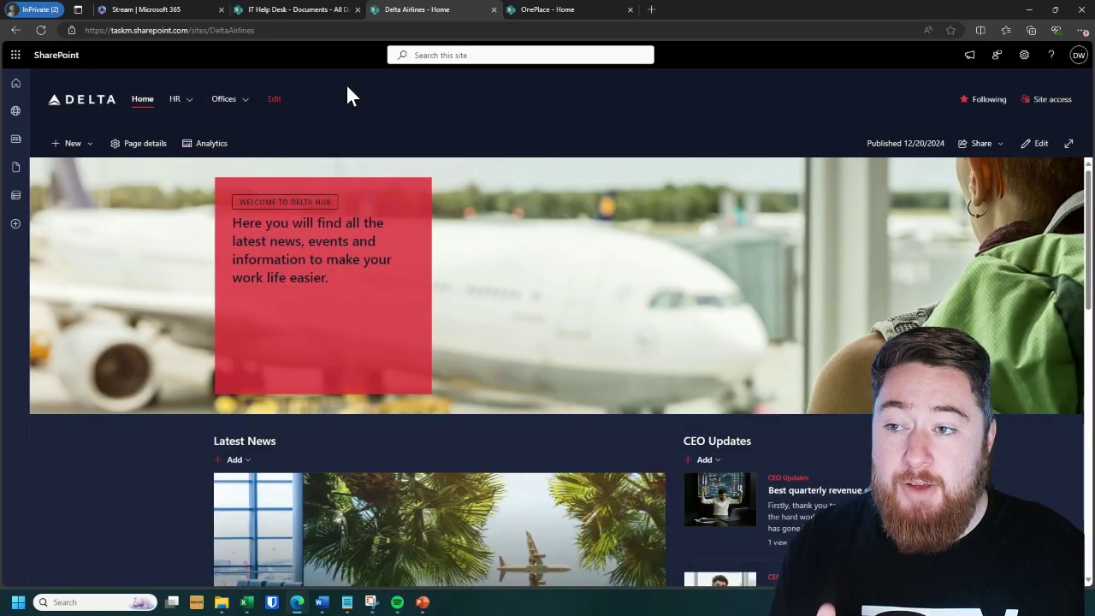
pyautogui.click(324, 5)
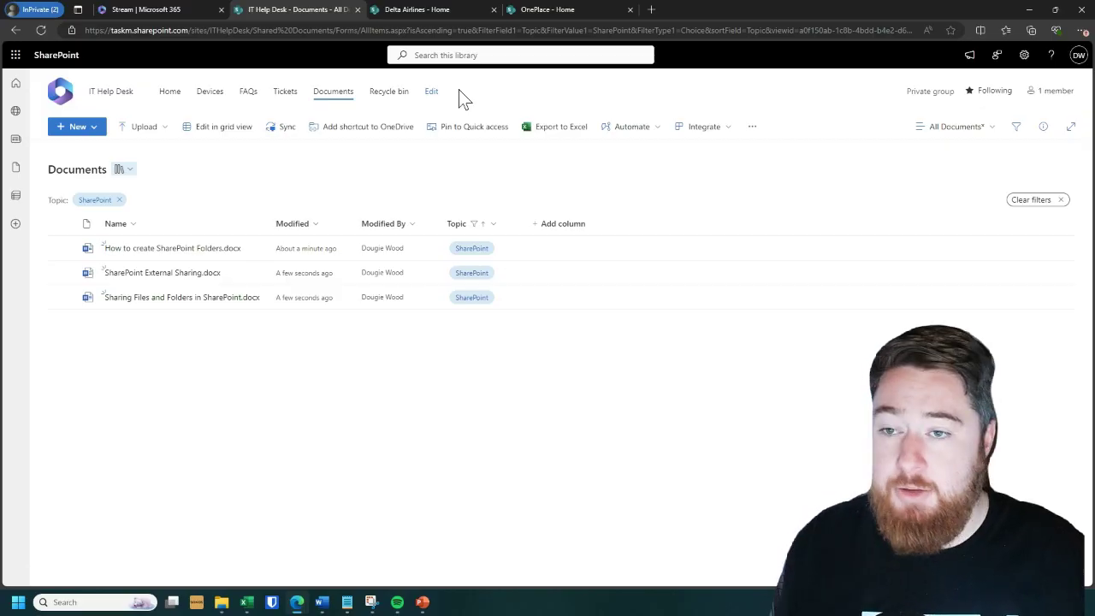
pyautogui.click(444, 10)
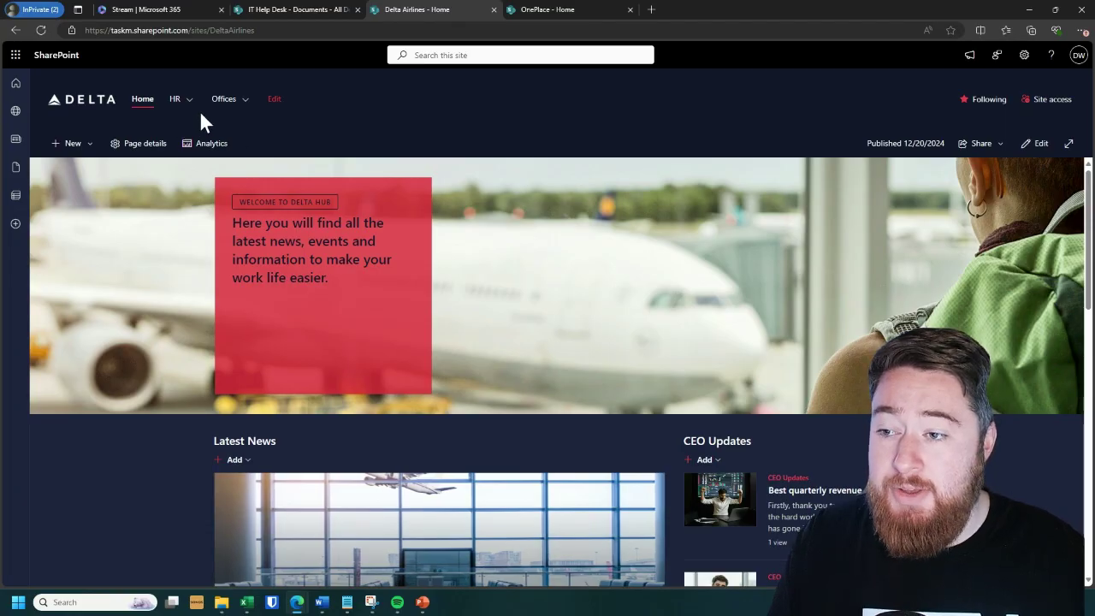
pyautogui.moveTo(179, 108)
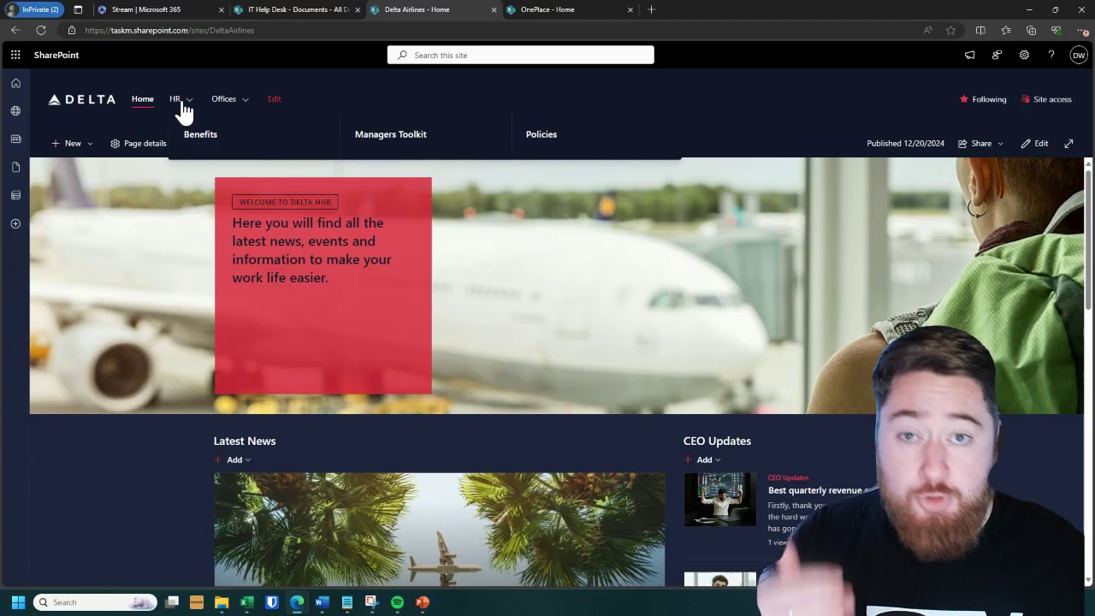
pyautogui.moveTo(235, 109)
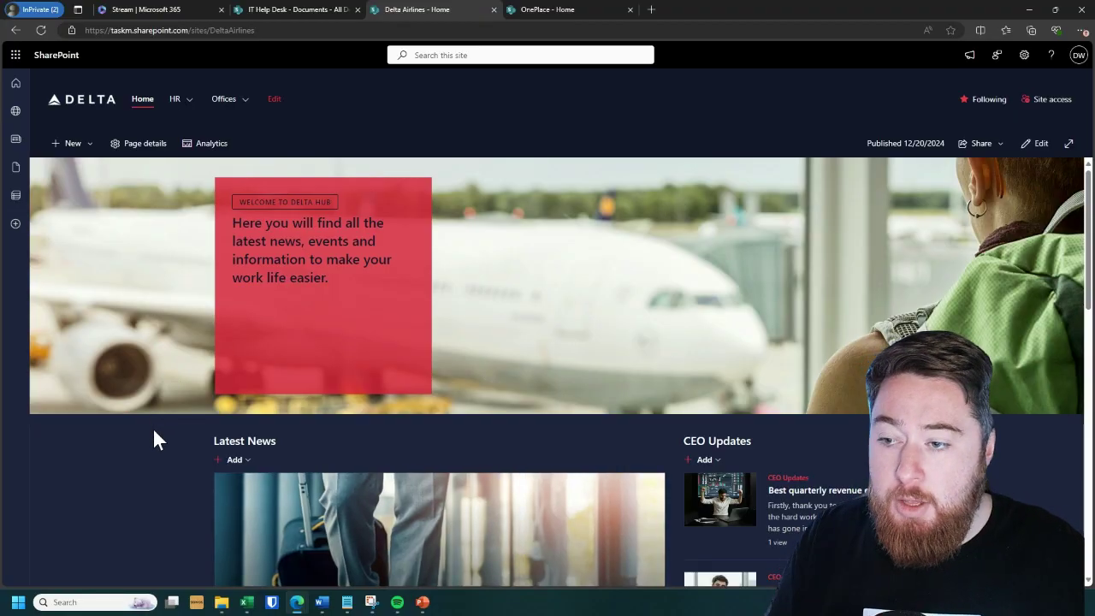
pyautogui.scroll(-1, 154, 432)
pyautogui.scroll(-4, 154, 431)
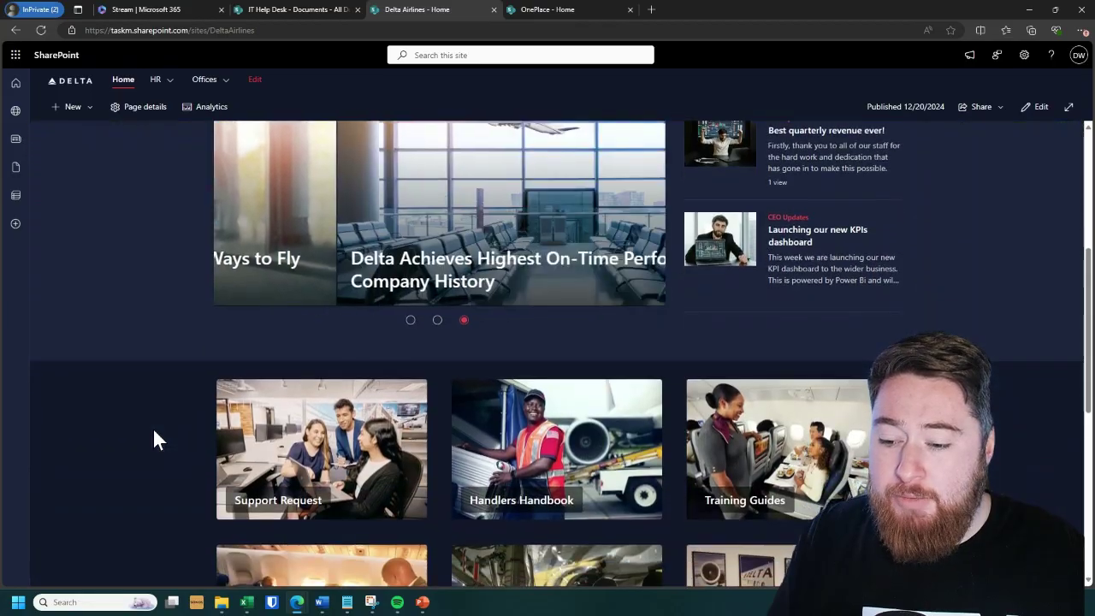
pyautogui.scroll(-2, 154, 432)
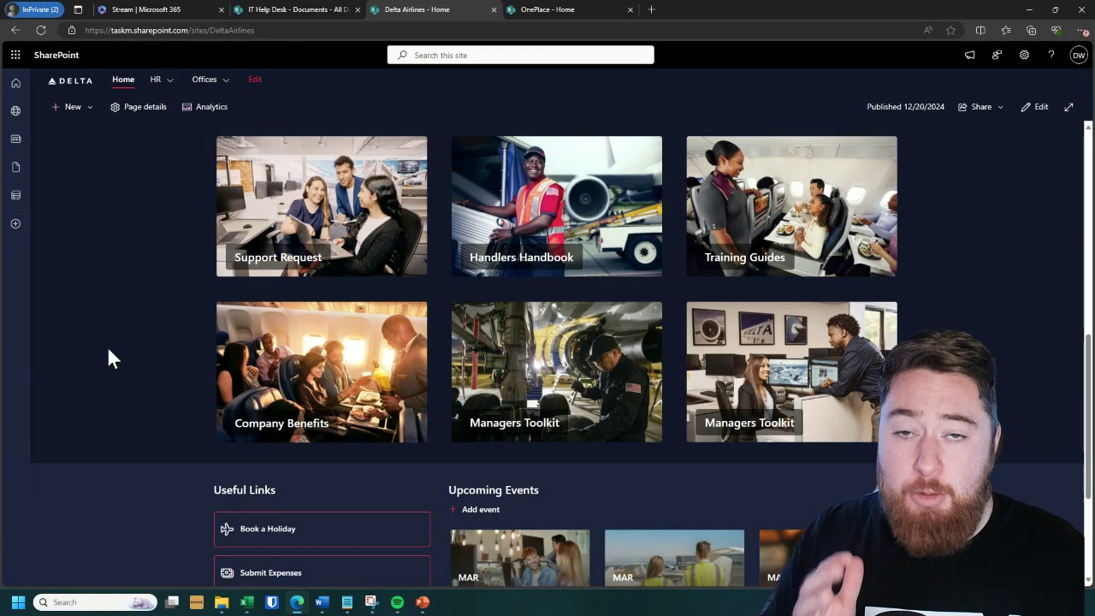
pyautogui.scroll(-3, 109, 349)
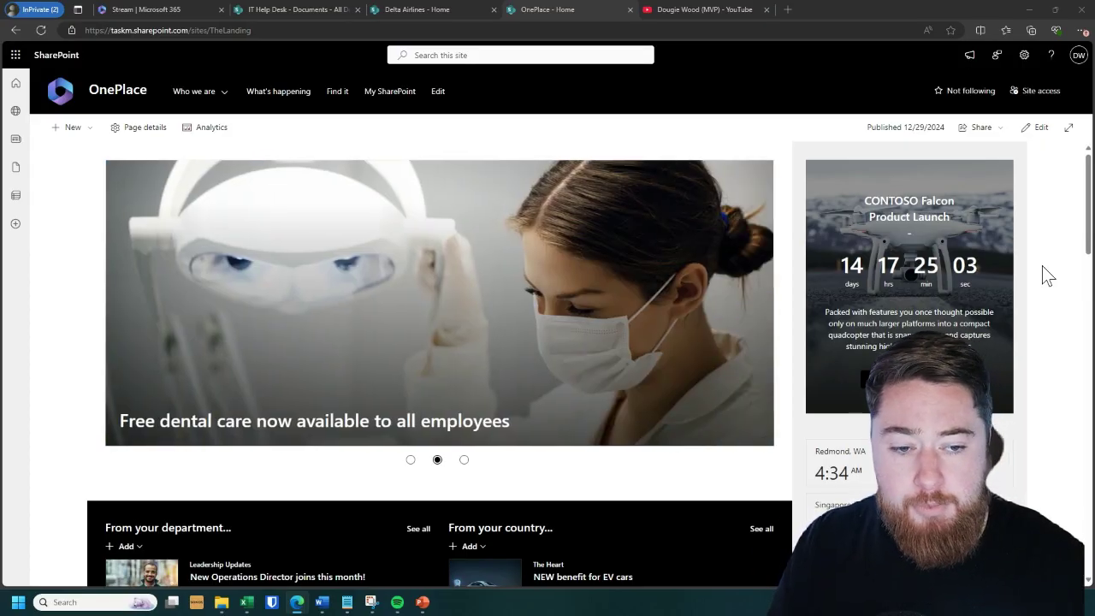
# Review the news sections on the OnePlace home page and browse the full News for you list.
pyautogui.scroll(-1, 1043, 276)
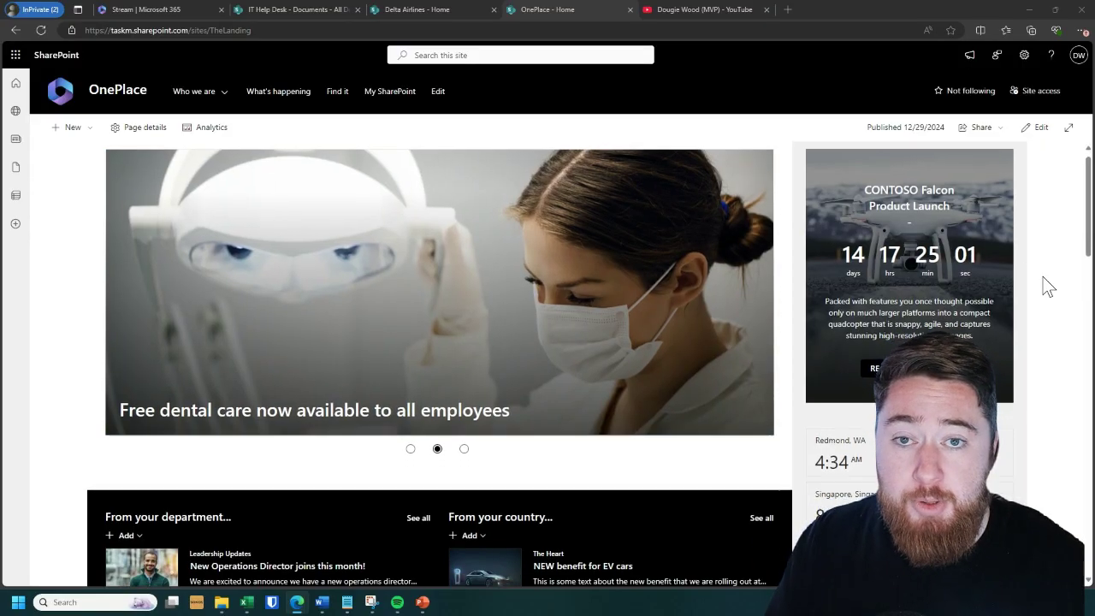
pyautogui.scroll(-4, 1043, 276)
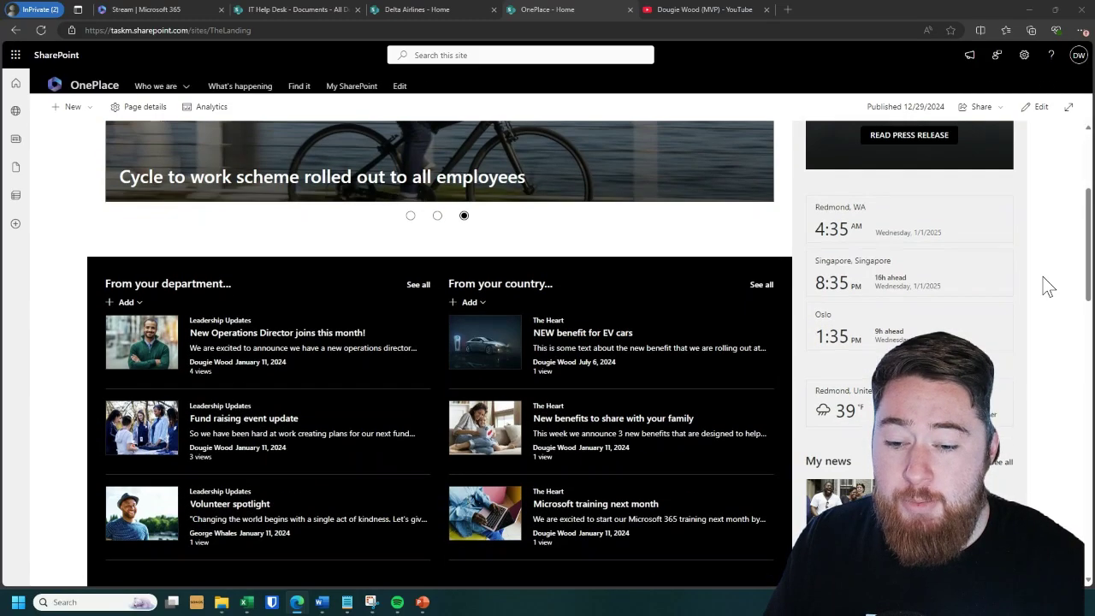
pyautogui.scroll(-1, 1048, 287)
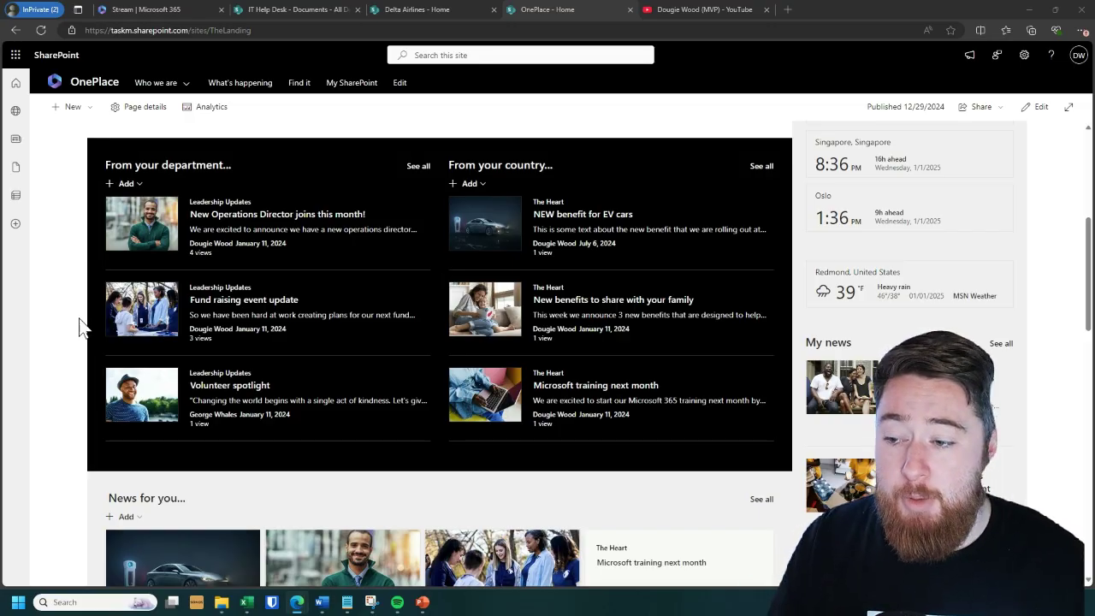
pyautogui.scroll(-2, 79, 325)
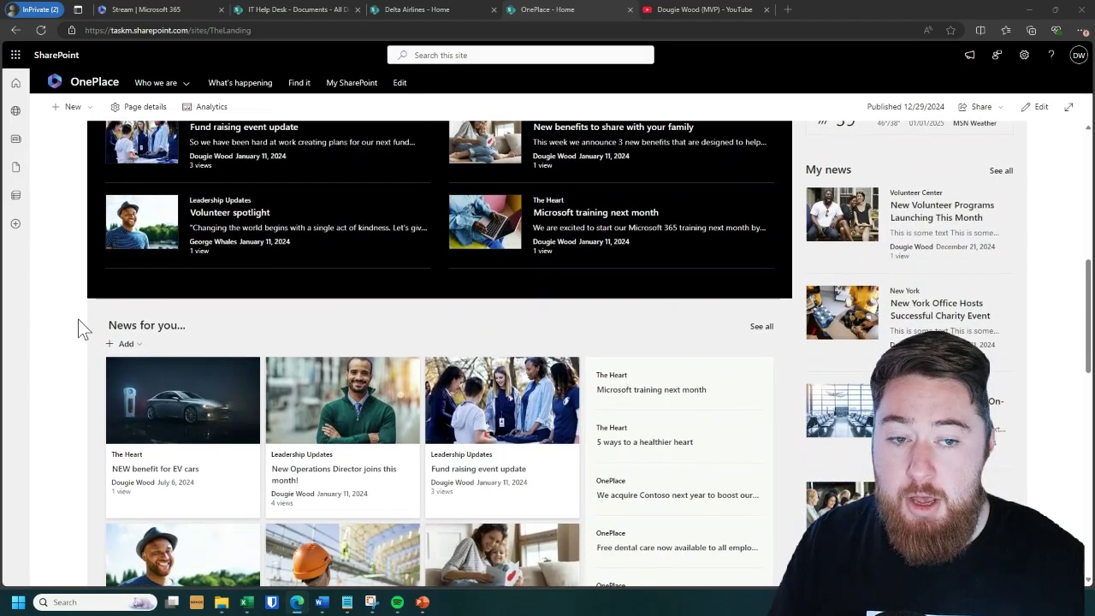
pyautogui.scroll(-1, 78, 319)
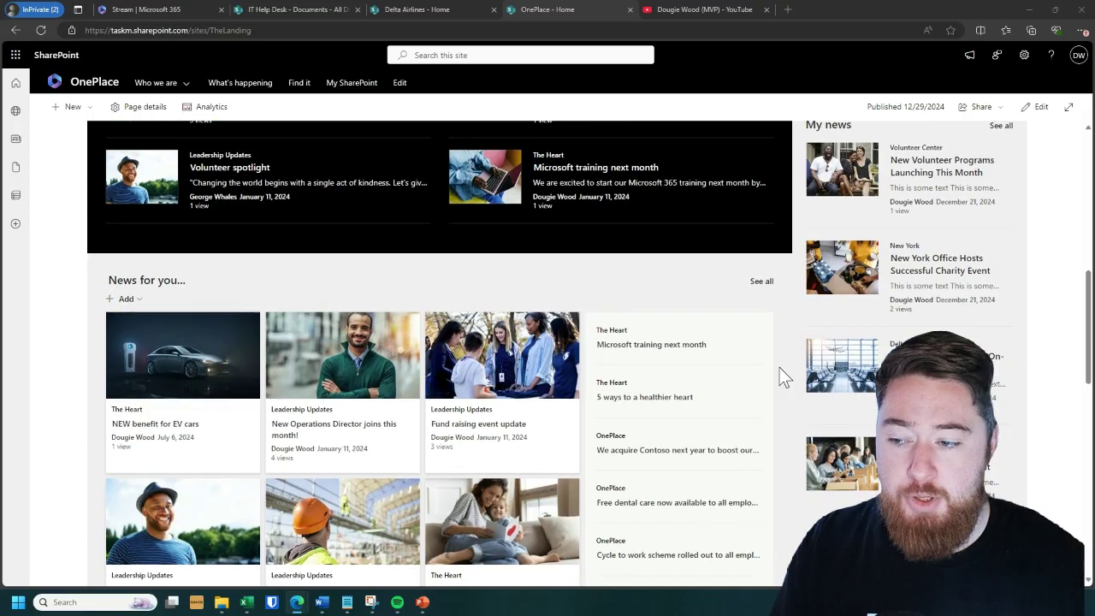
pyautogui.scroll(-1, 779, 370)
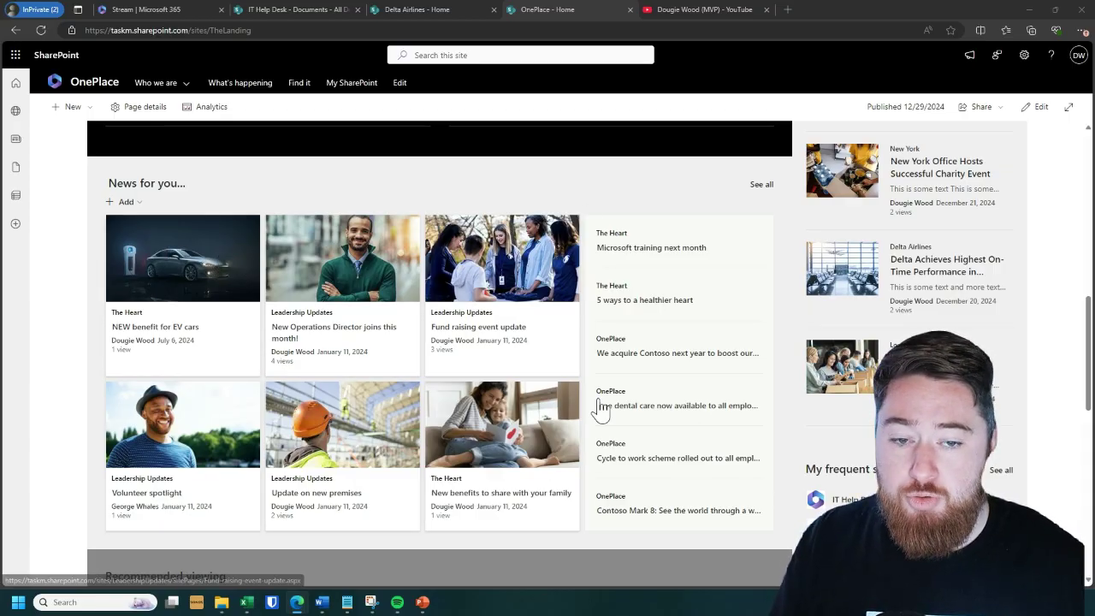
pyautogui.click(767, 190)
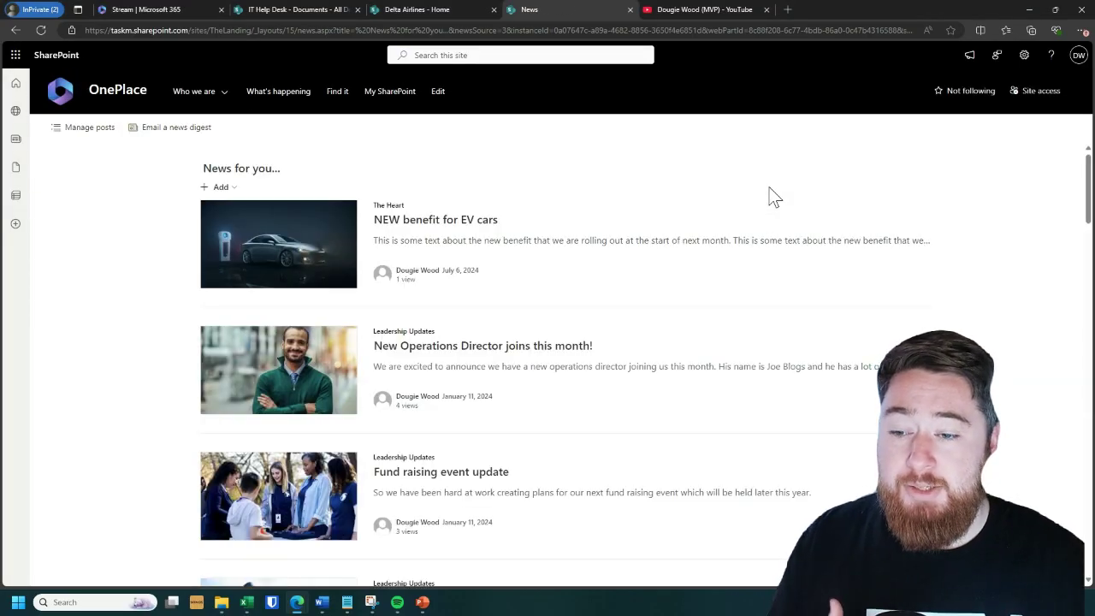
pyautogui.scroll(-1, 169, 334)
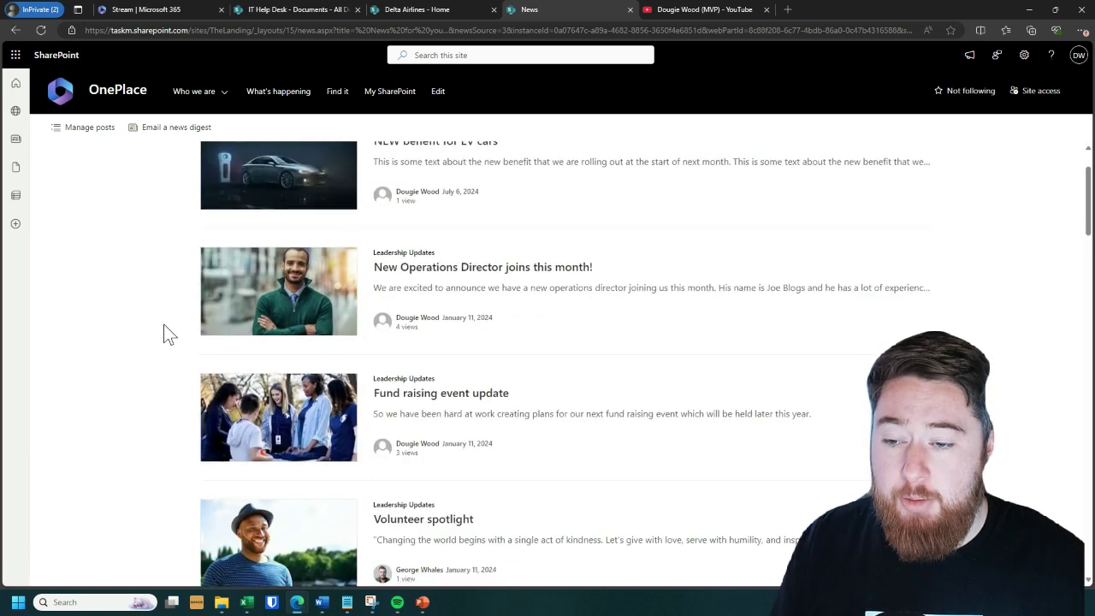
pyautogui.scroll(1, 169, 333)
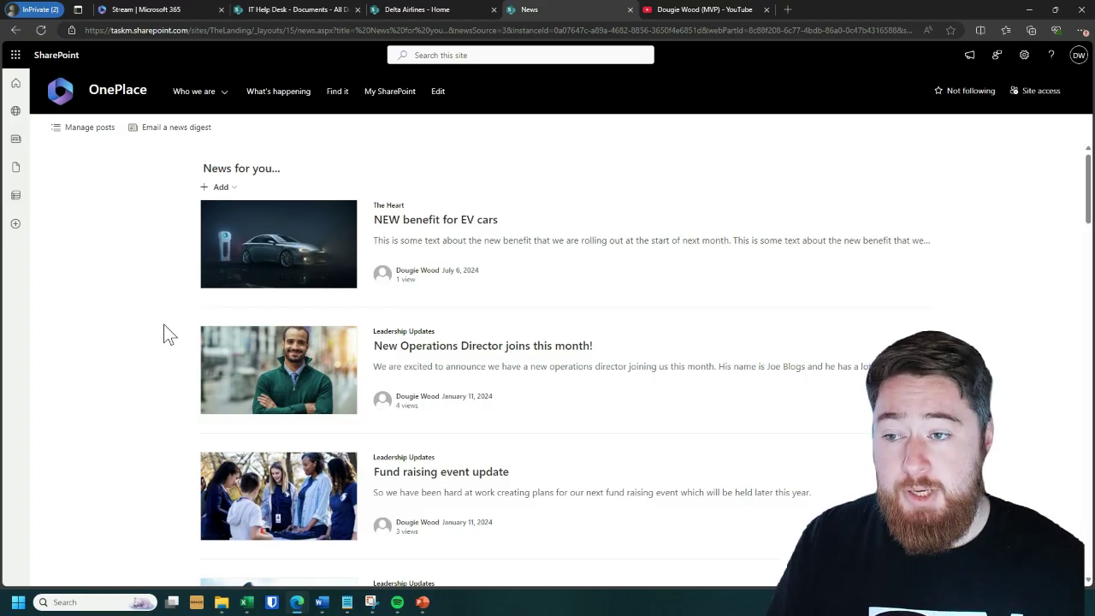
# Create an email news digest from the posts NEW benefit for EV cars, Fund raising event update and Microsoft training next month.
pyautogui.click(176, 128)
pyautogui.click(210, 230)
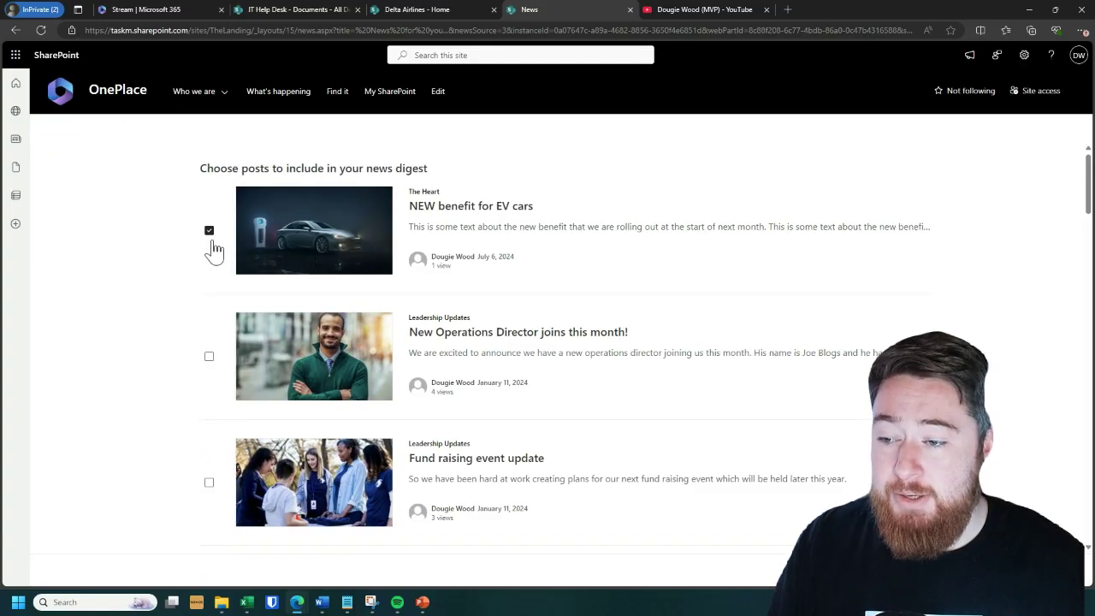
pyautogui.click(210, 482)
pyautogui.scroll(-5, 215, 496)
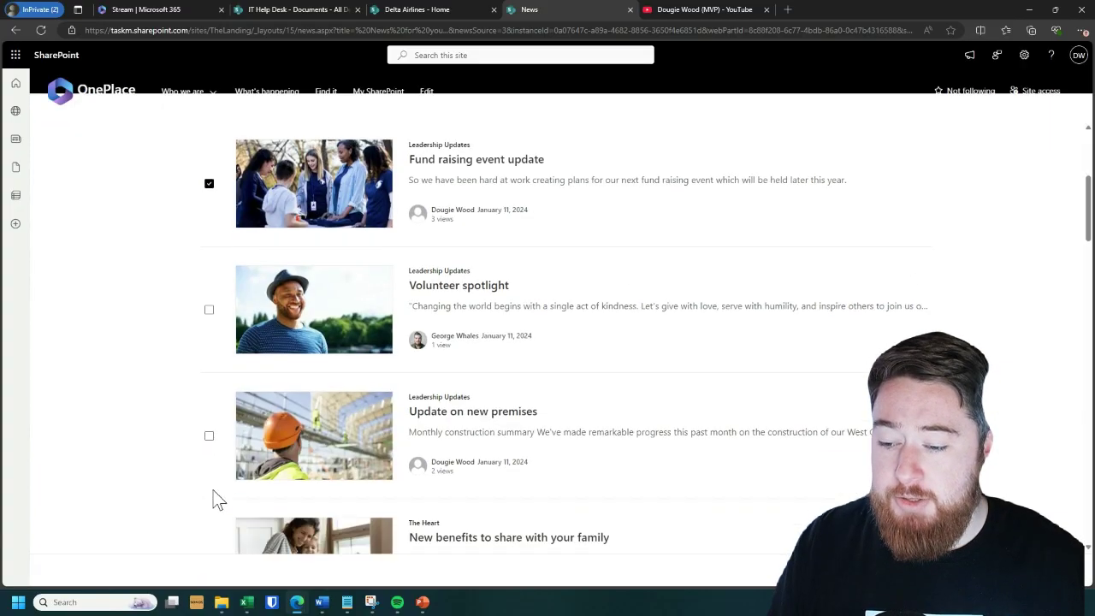
pyautogui.click(210, 484)
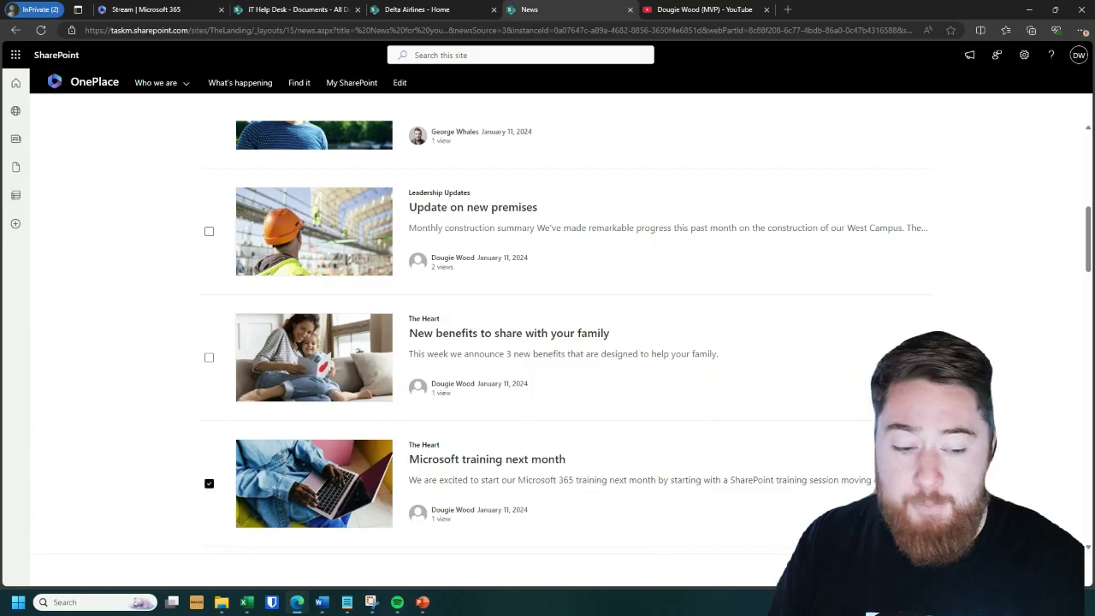
pyautogui.click(872, 569)
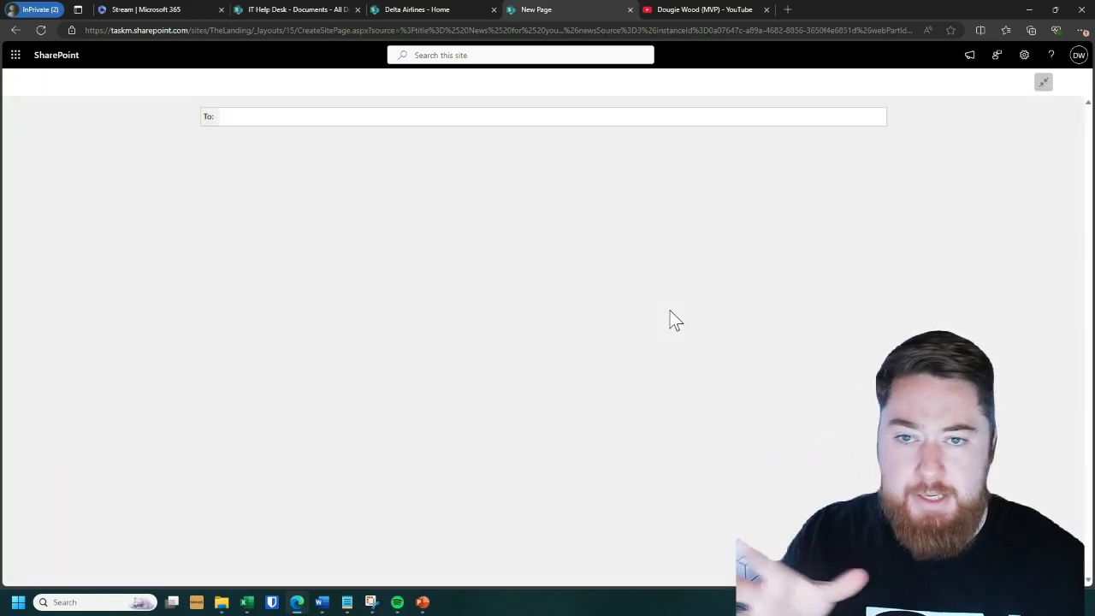
# Title the news digest Winter Newsletter and review its optional message field and included posts.
pyautogui.click(293, 133)
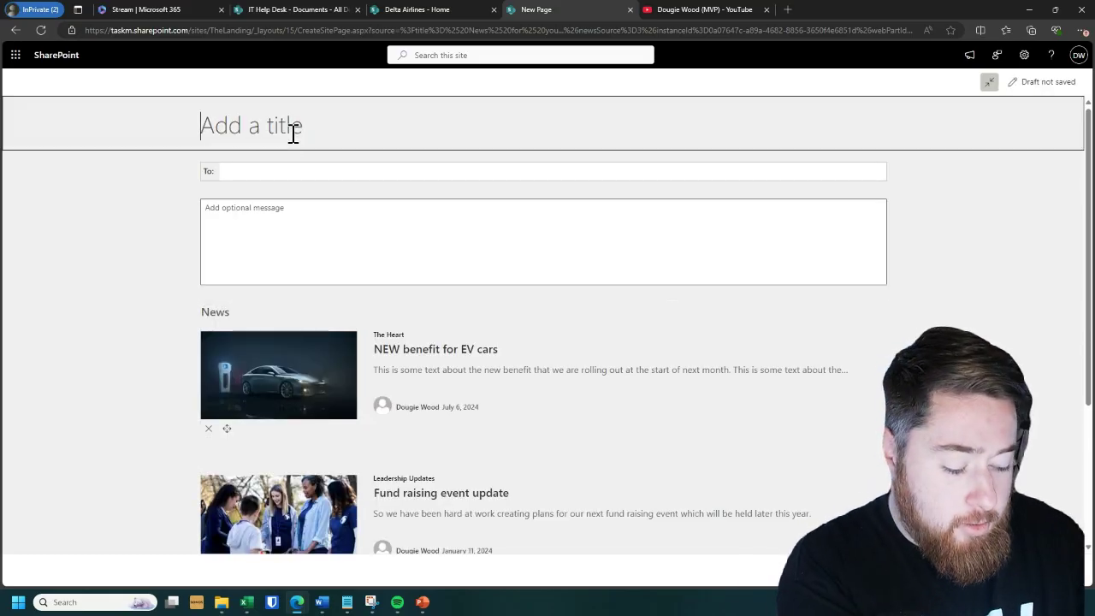
pyautogui.write('Winter Newsletter')
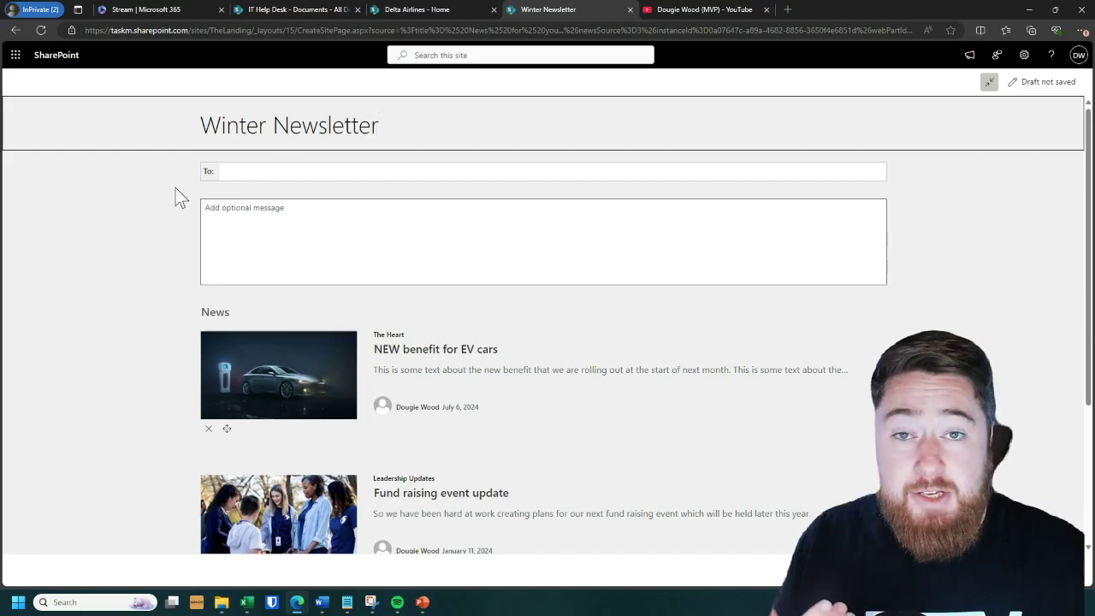
pyautogui.click(259, 225)
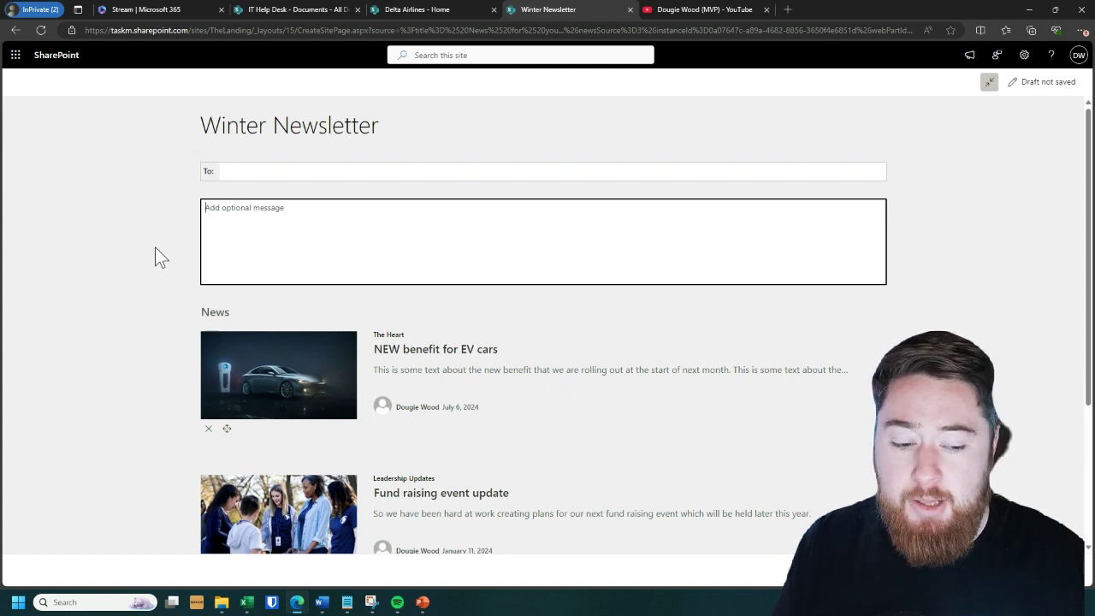
pyautogui.scroll(-1, 155, 247)
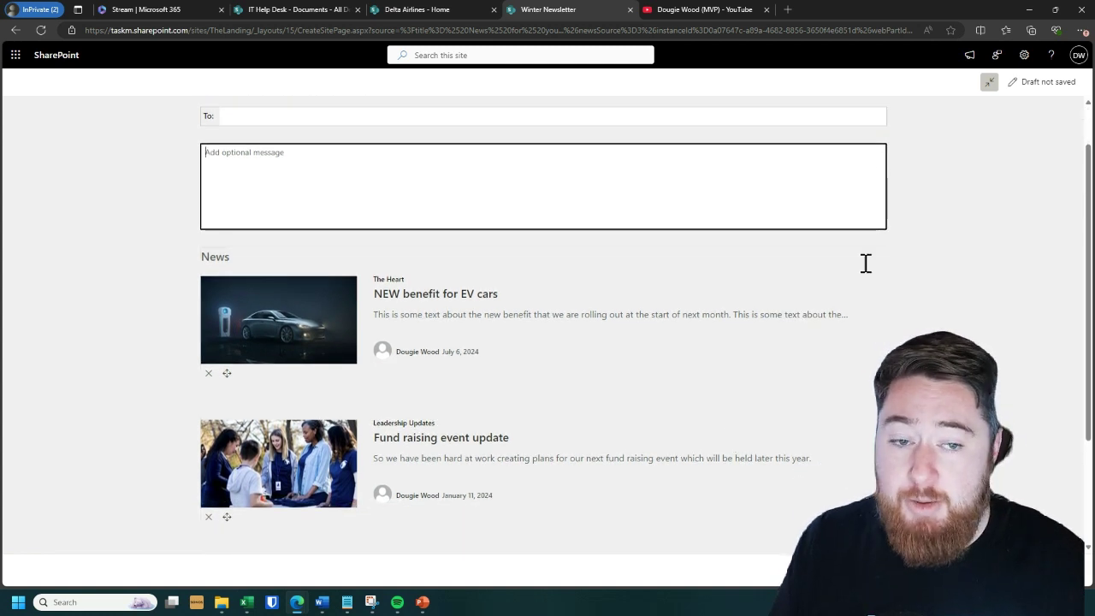
pyautogui.scroll(1, 864, 262)
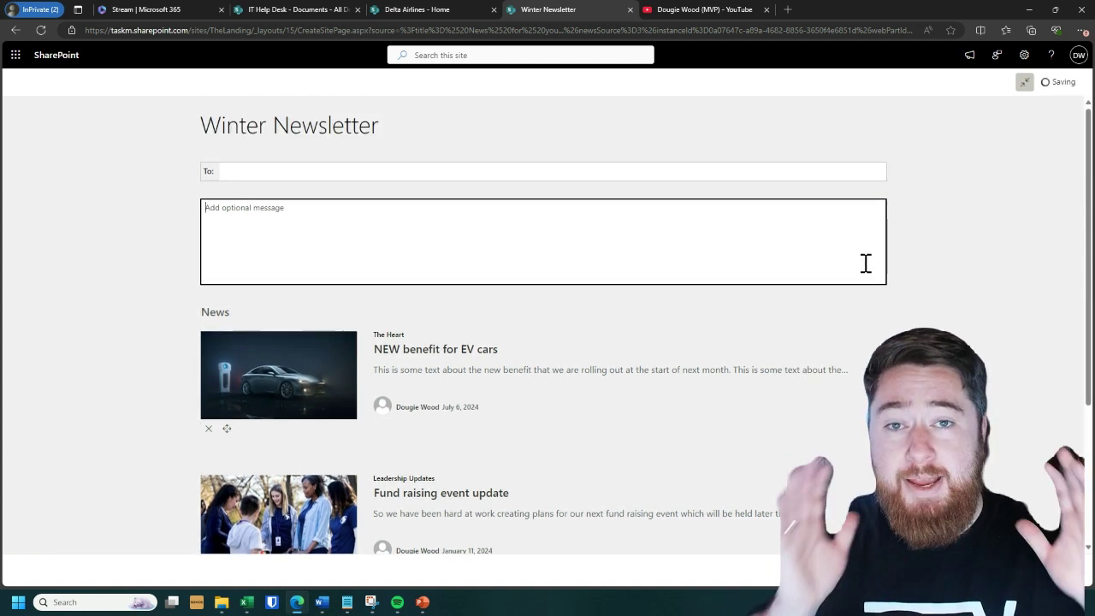
pyautogui.click(866, 263)
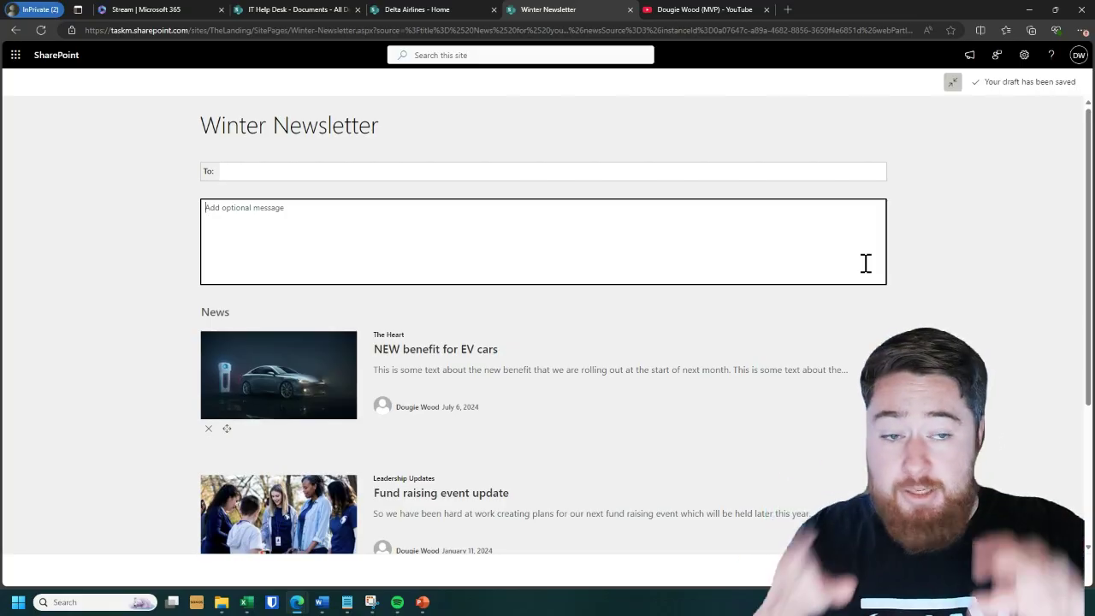